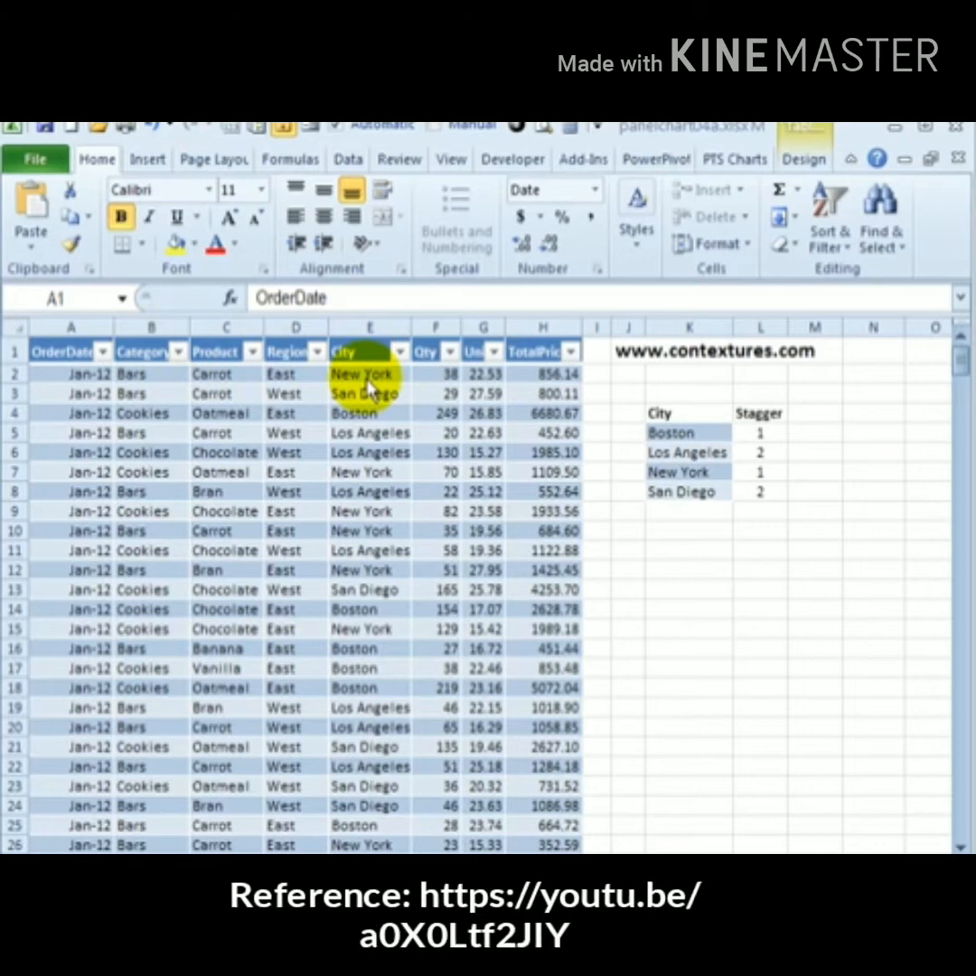
Insert a new table column before Qty and name its header Stagger
drag(664, 433, 695, 469)
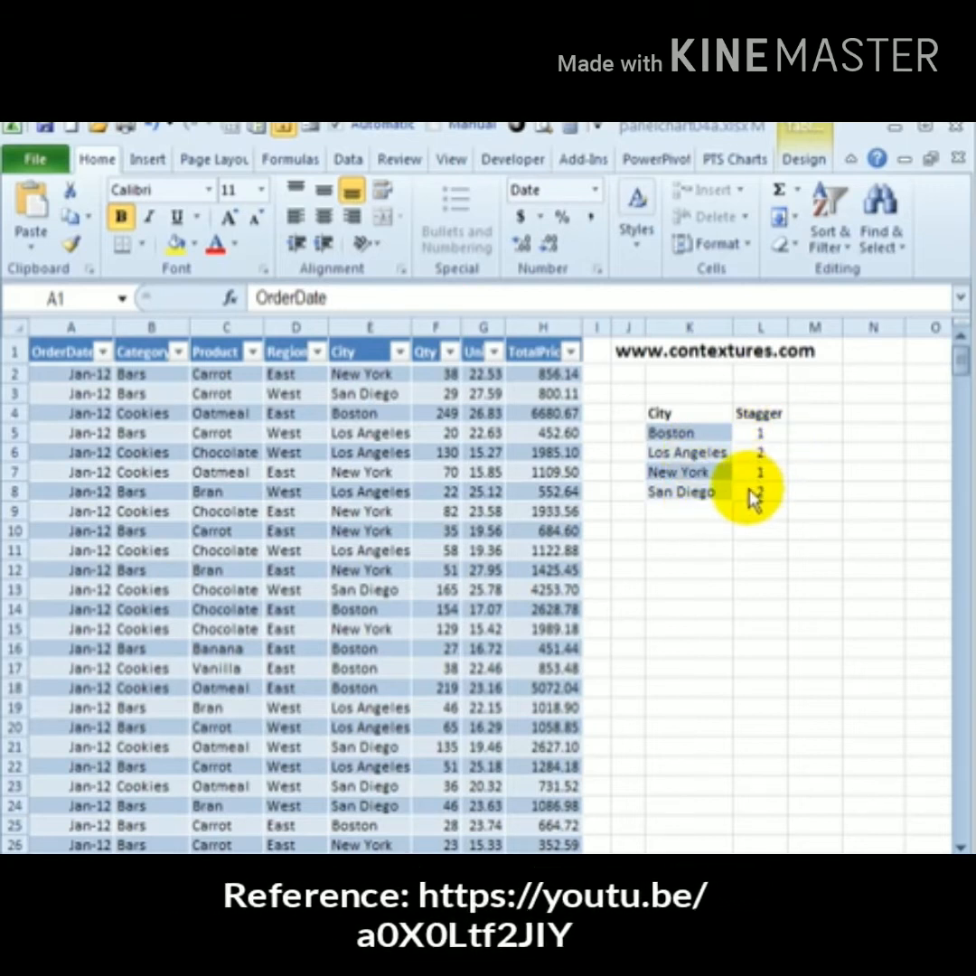
click(436, 328)
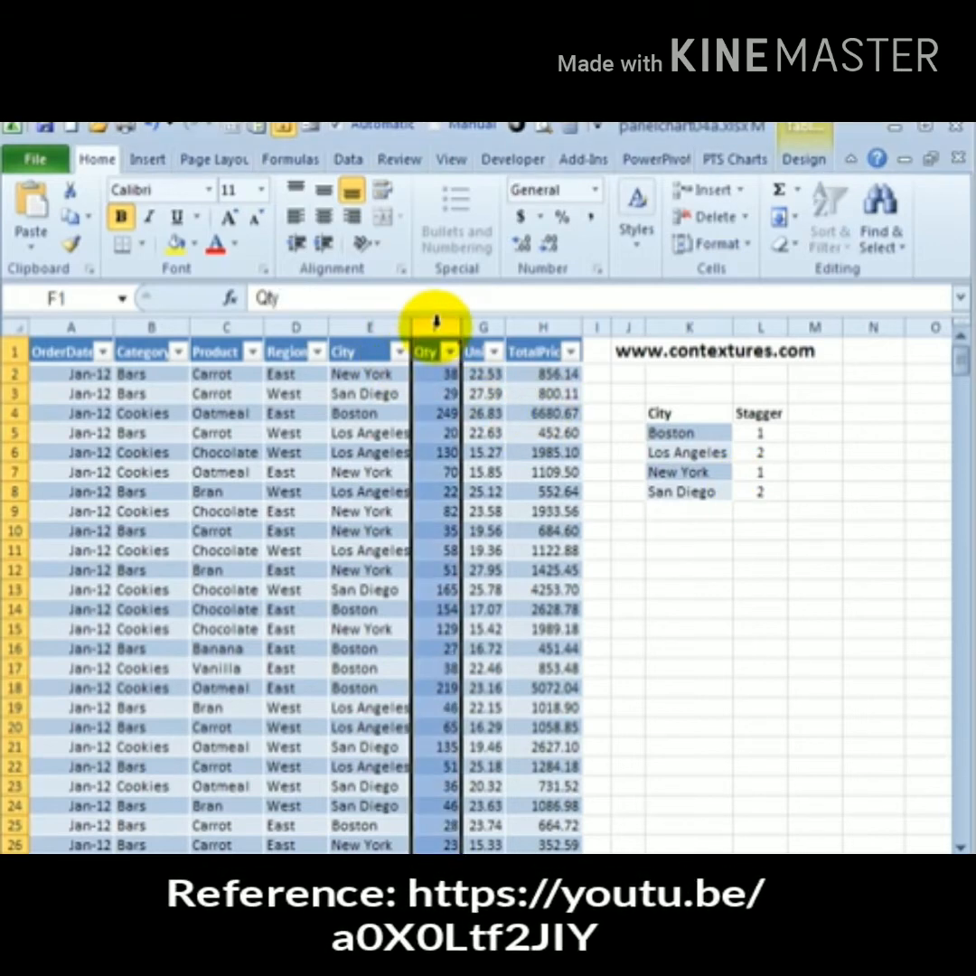
right_click(436, 330)
click(496, 484)
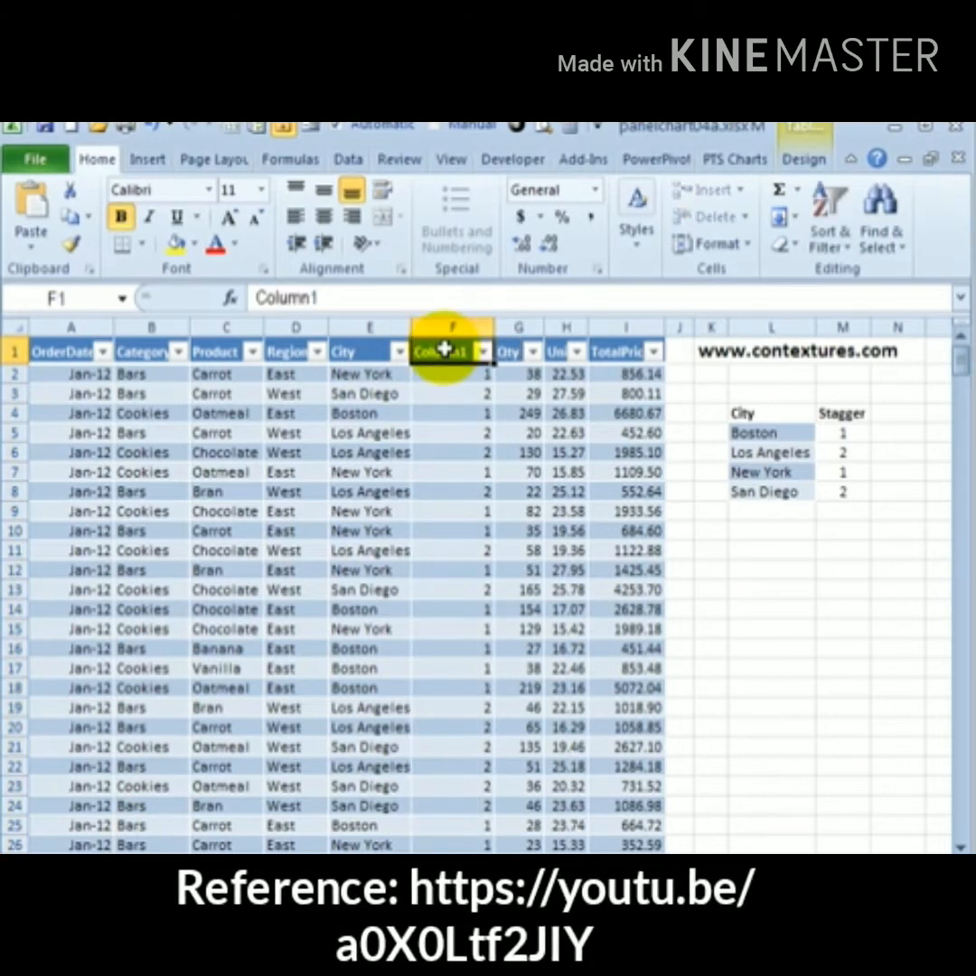
text(Stagger)
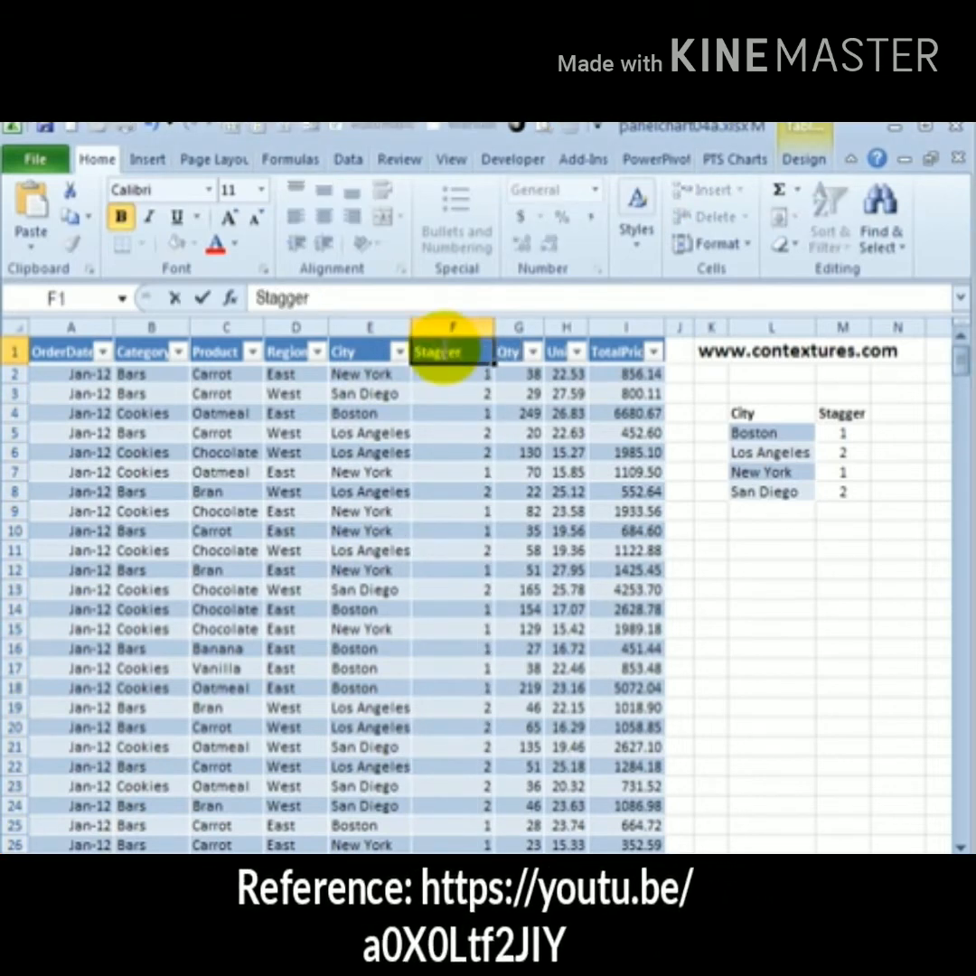
click(452, 364)
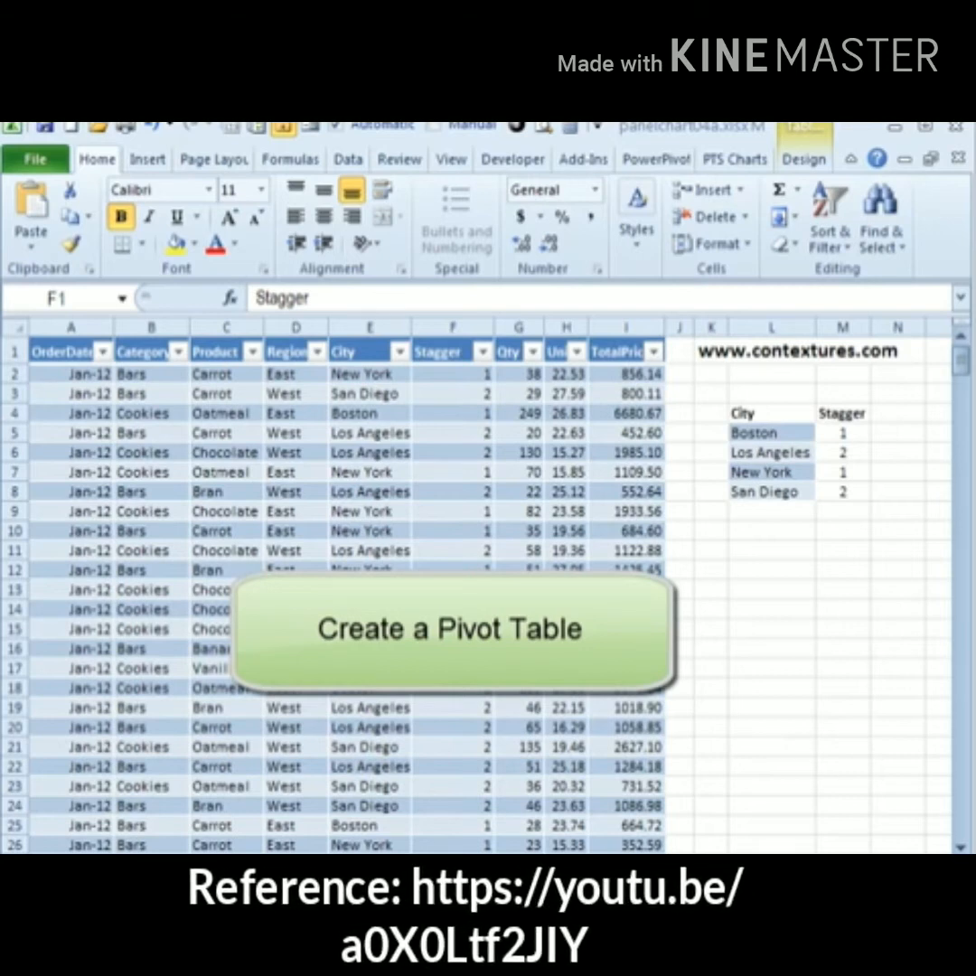
Create a pivot table from Table1 on a new worksheet
click(59, 352)
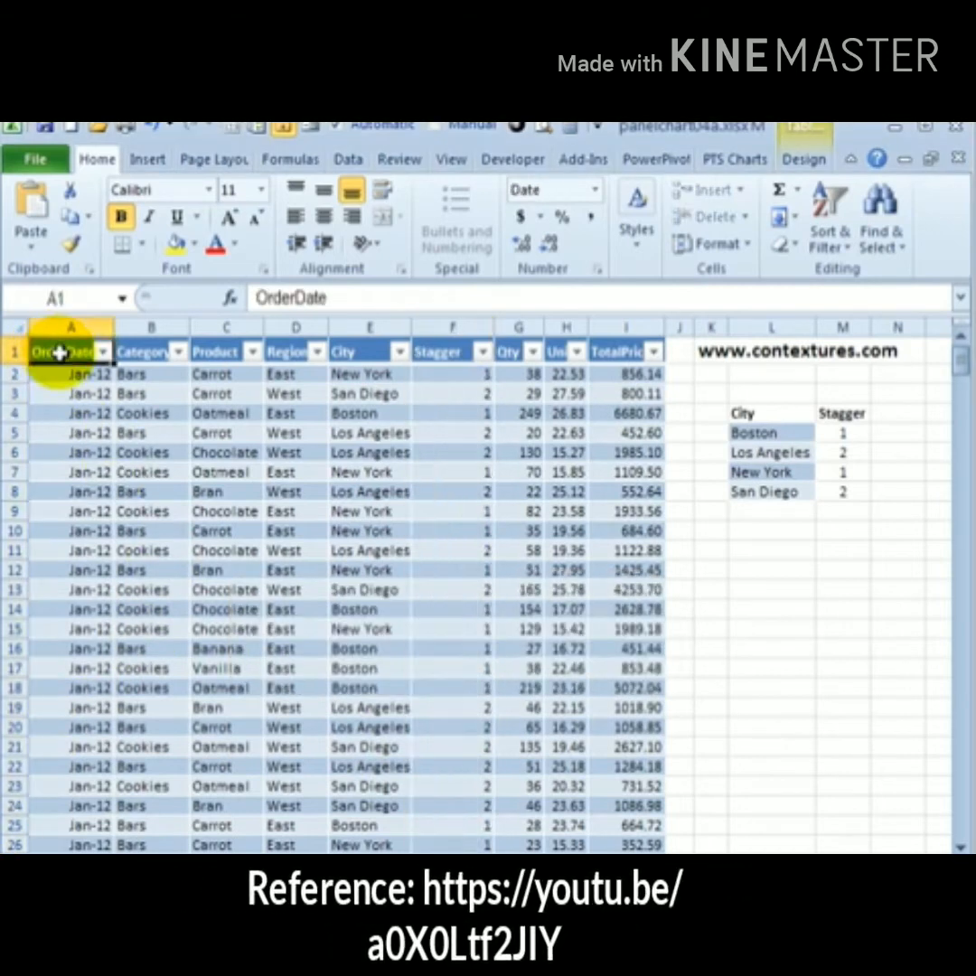
click(144, 164)
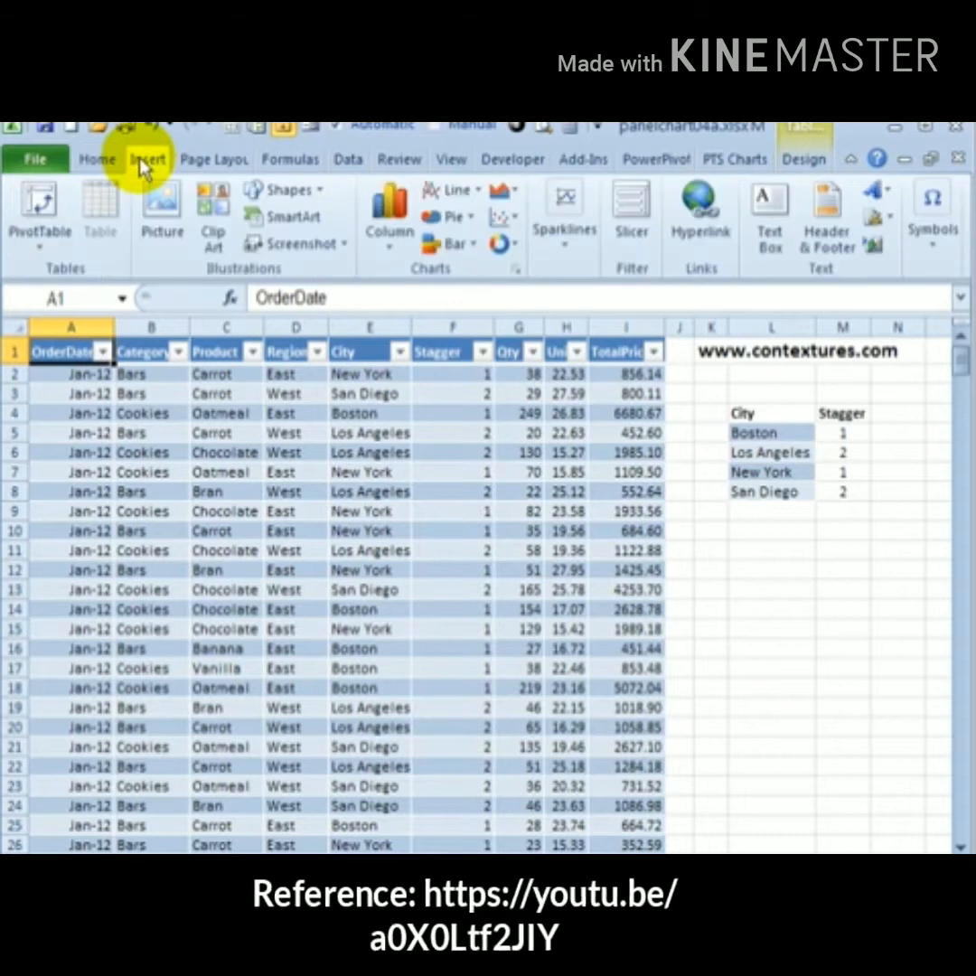
click(56, 215)
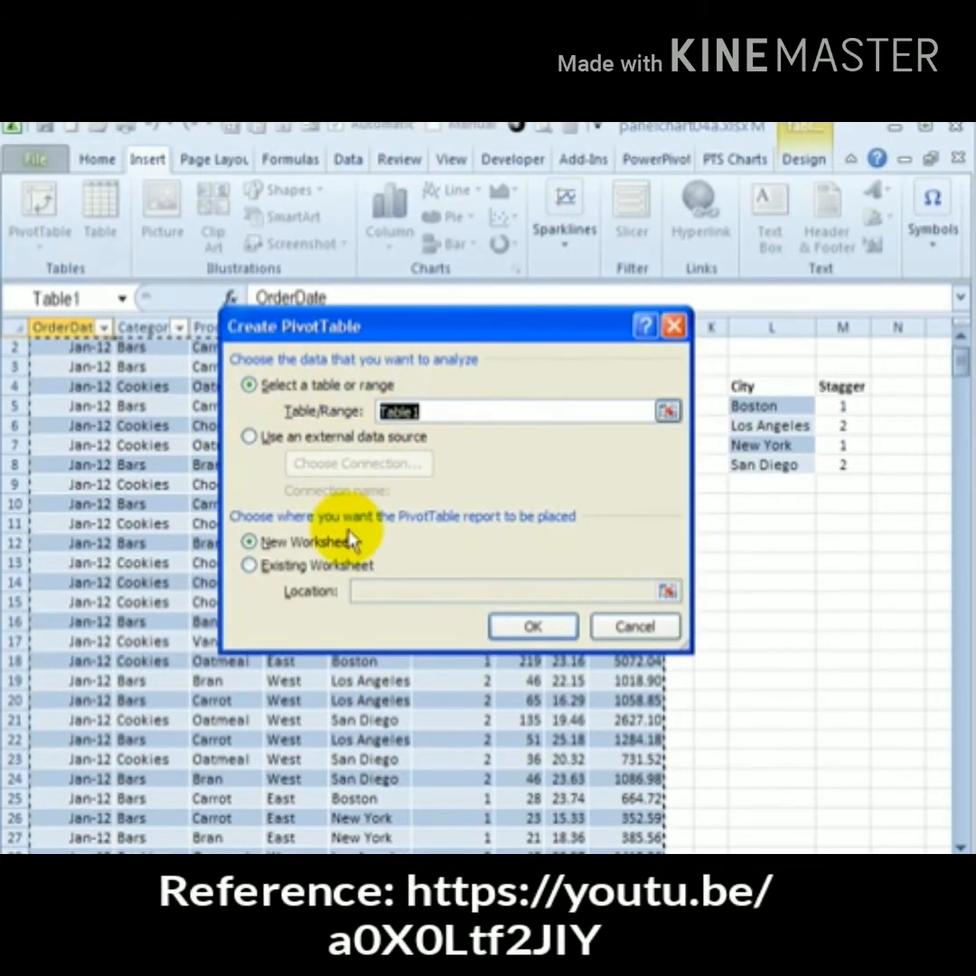
click(504, 625)
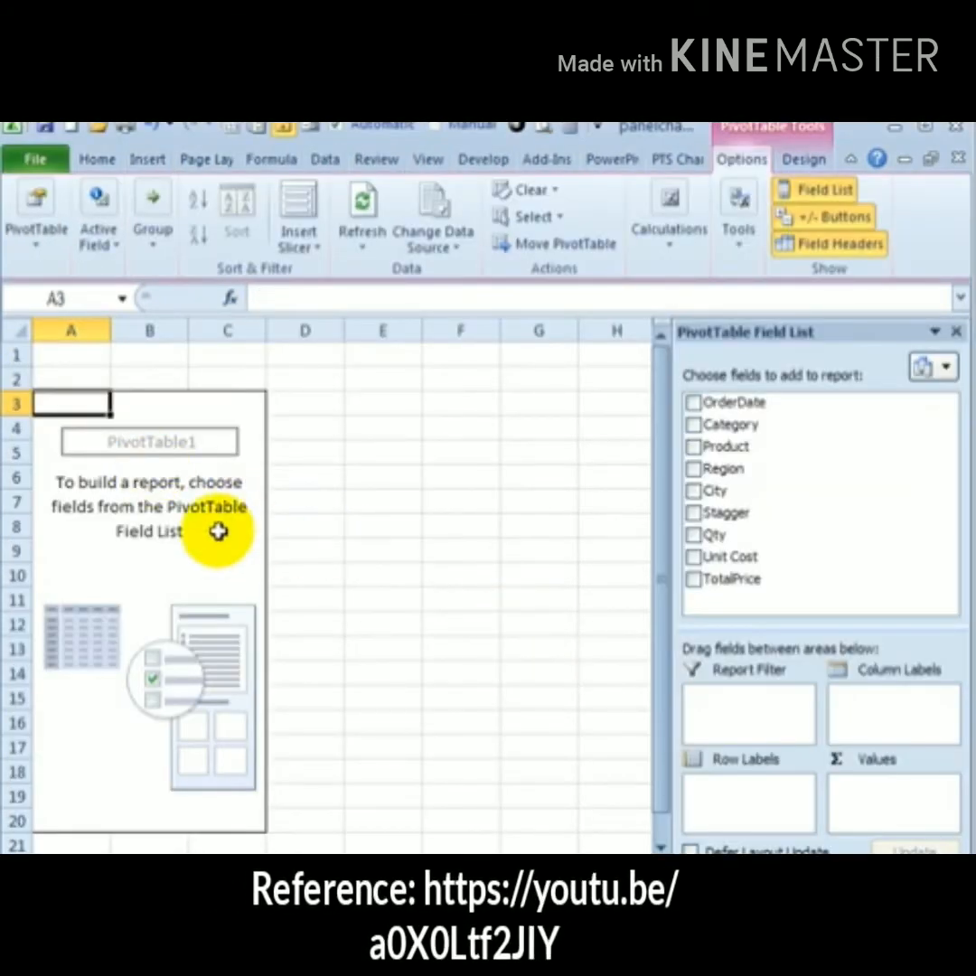
Add the City, OrderDate and TotalPrice fields to the pivot table
click(693, 491)
click(694, 404)
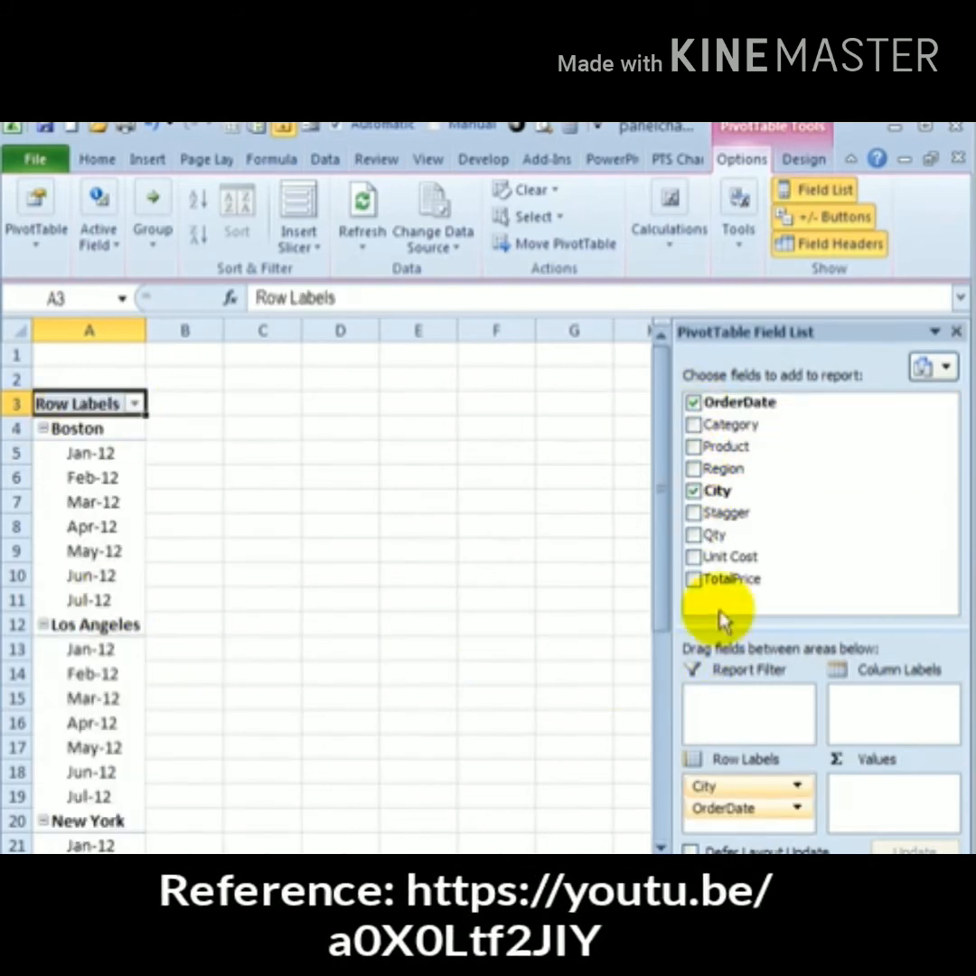
click(694, 579)
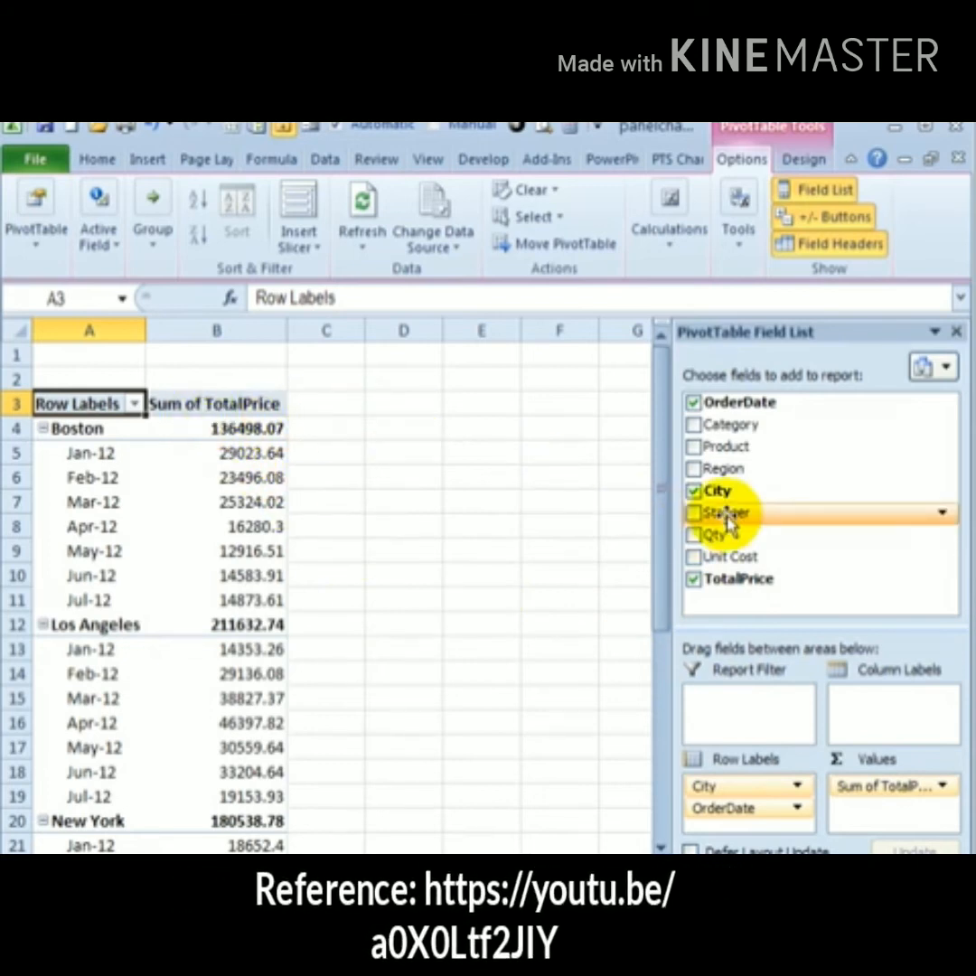
Move the Stagger and Category fields into the pivot table's column labels
drag(727, 523, 863, 704)
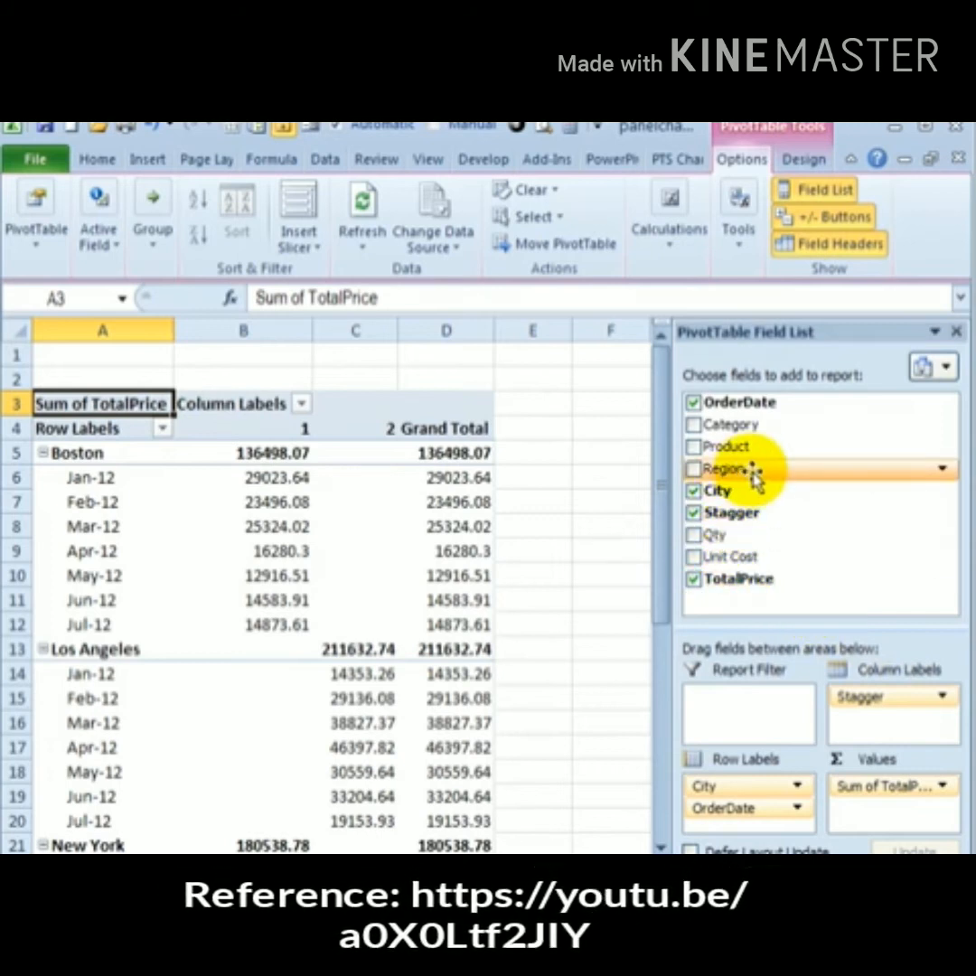
drag(732, 438, 870, 723)
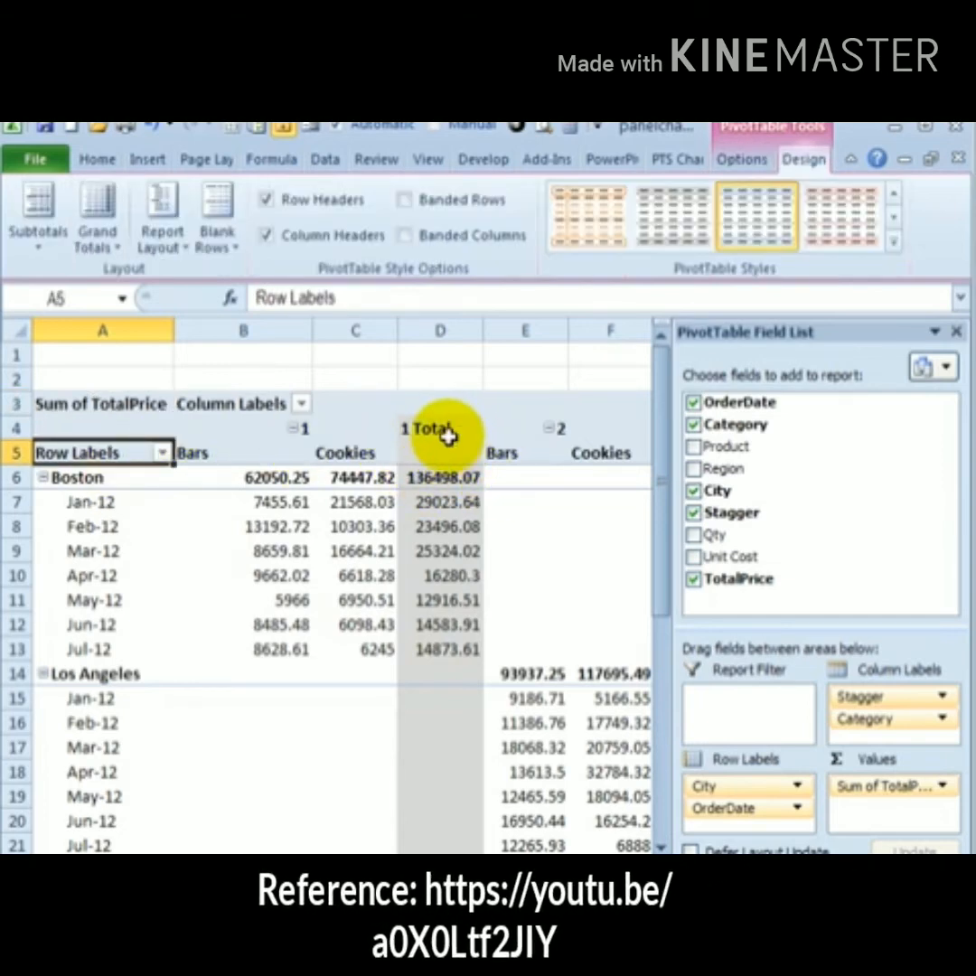
Turn off the City subtotals in the pivot table
right_click(90, 479)
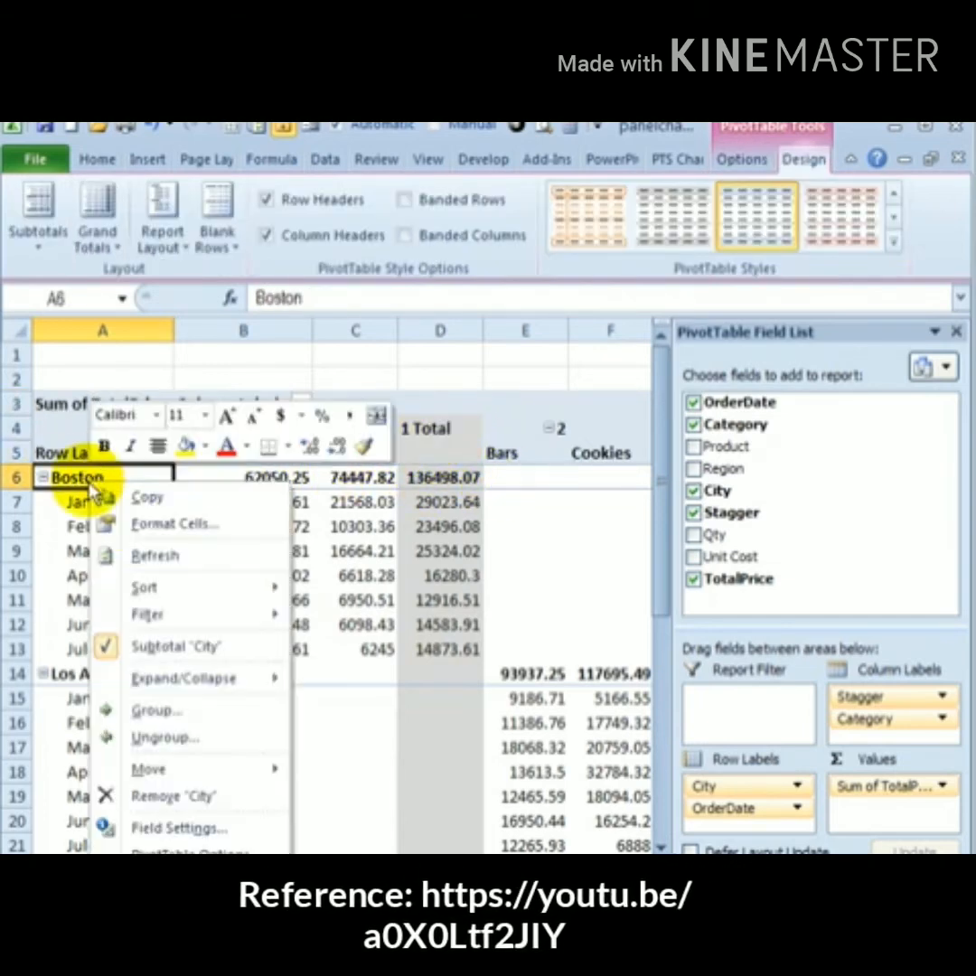
click(158, 655)
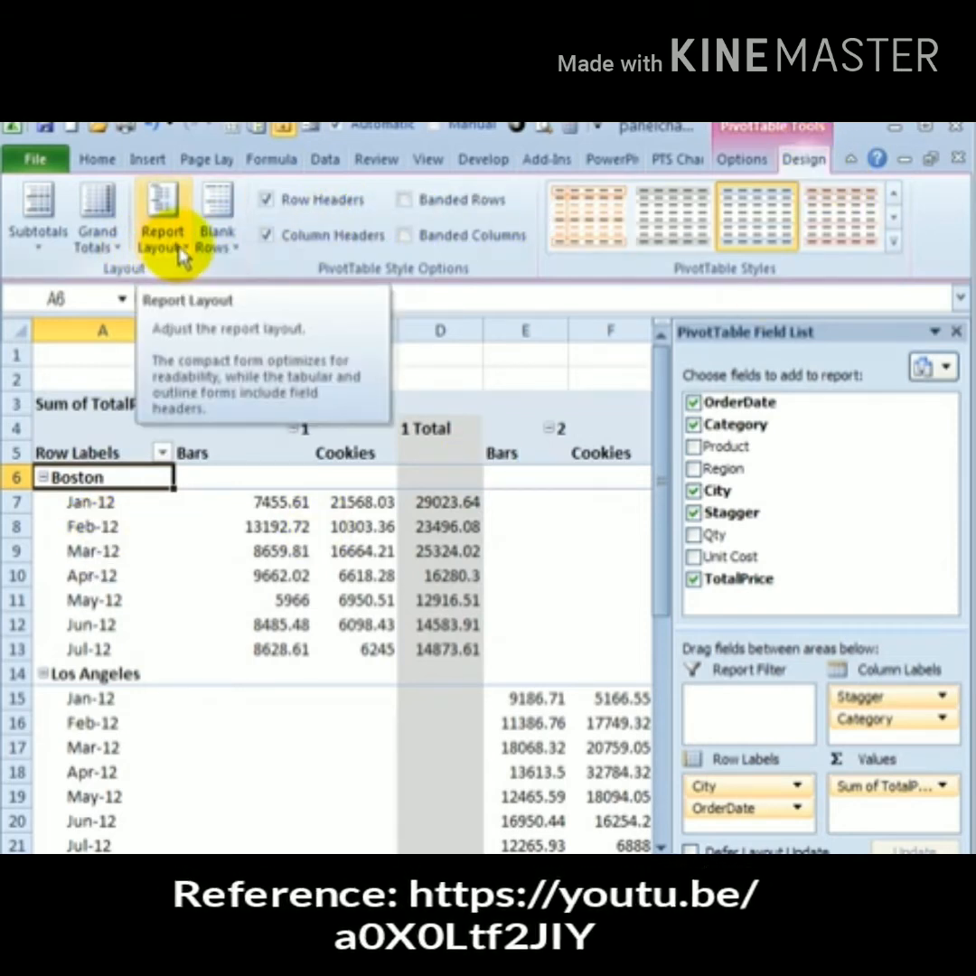
Show the pivot table in tabular form and turn grand totals off for rows and columns
click(163, 237)
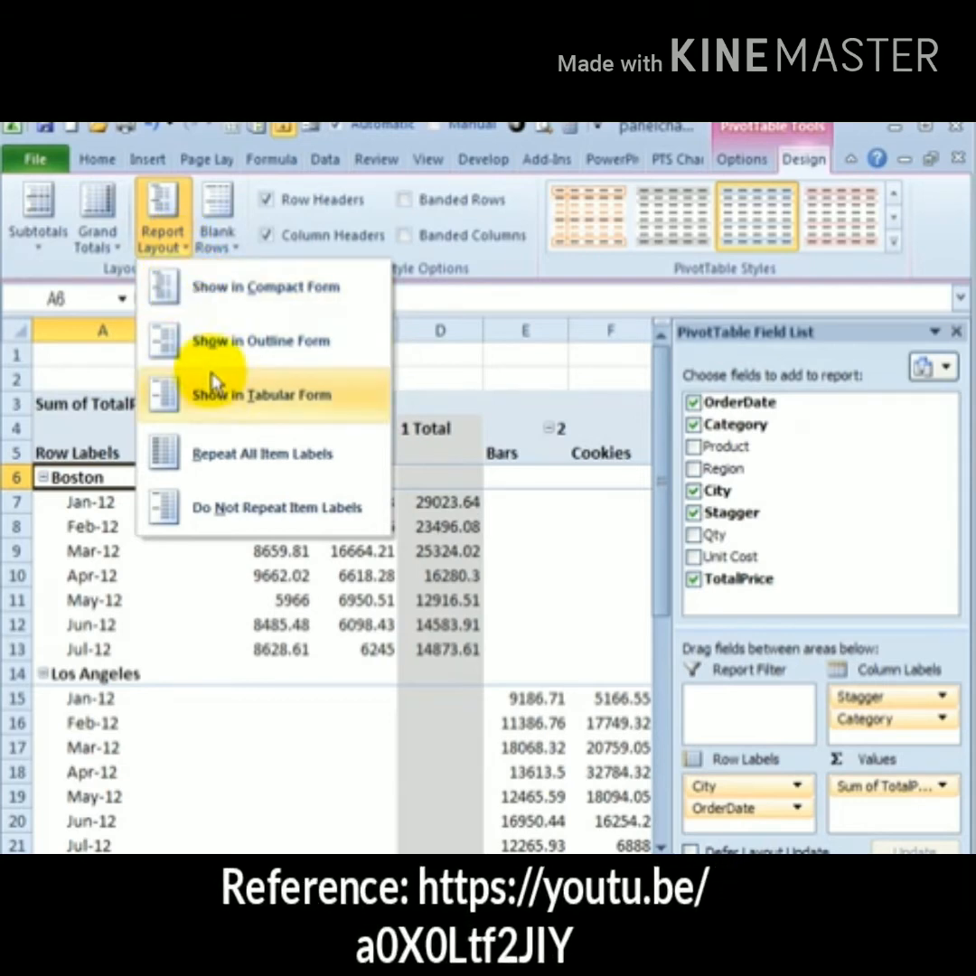
click(214, 397)
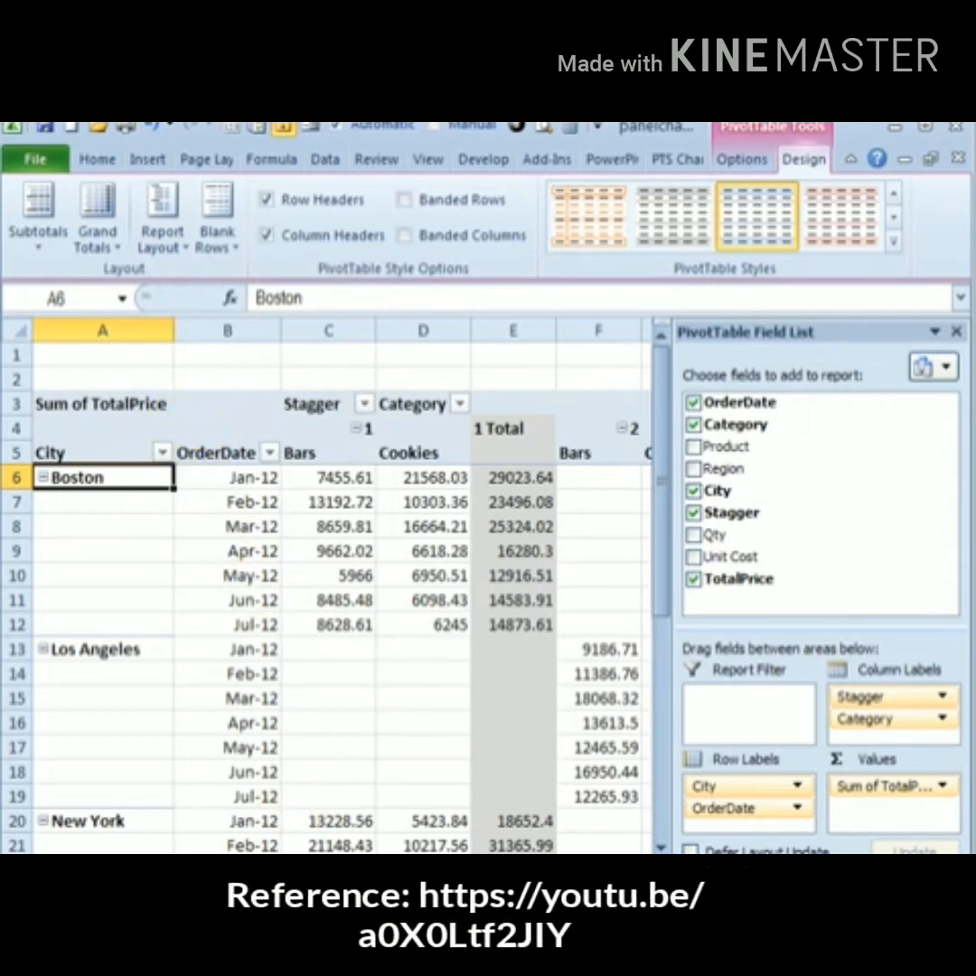
click(110, 251)
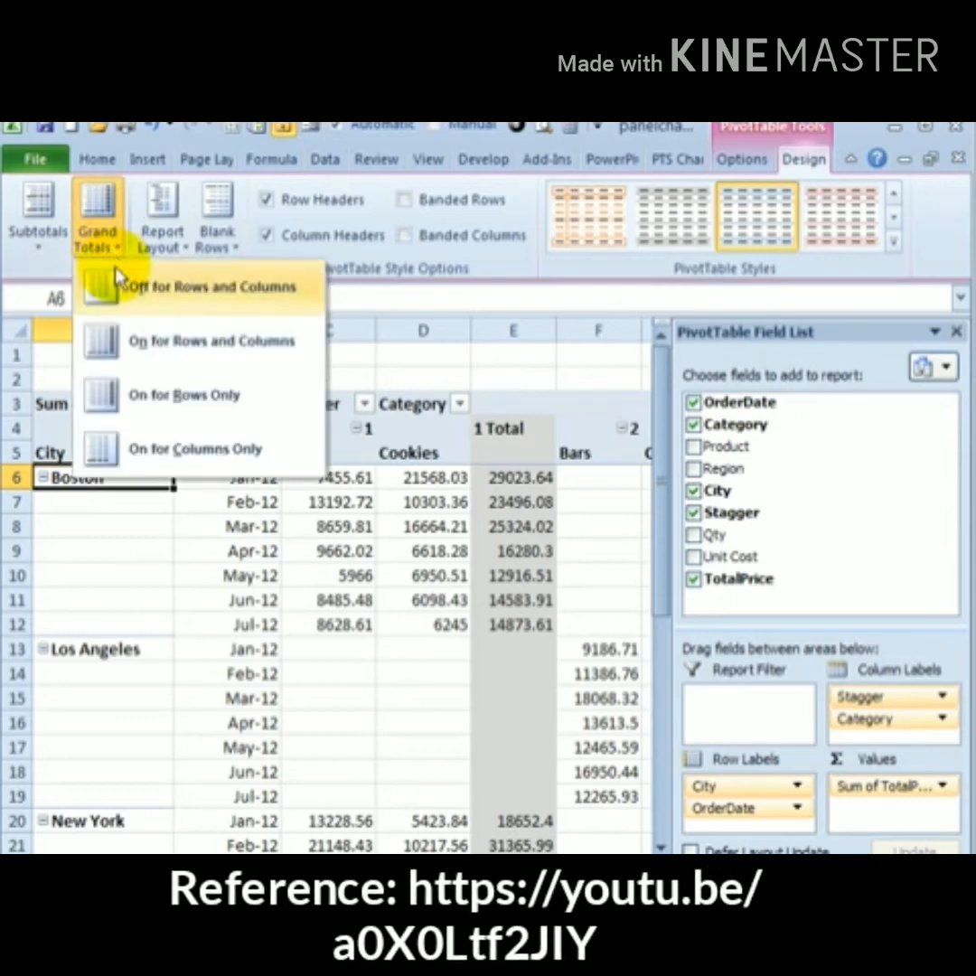
click(142, 293)
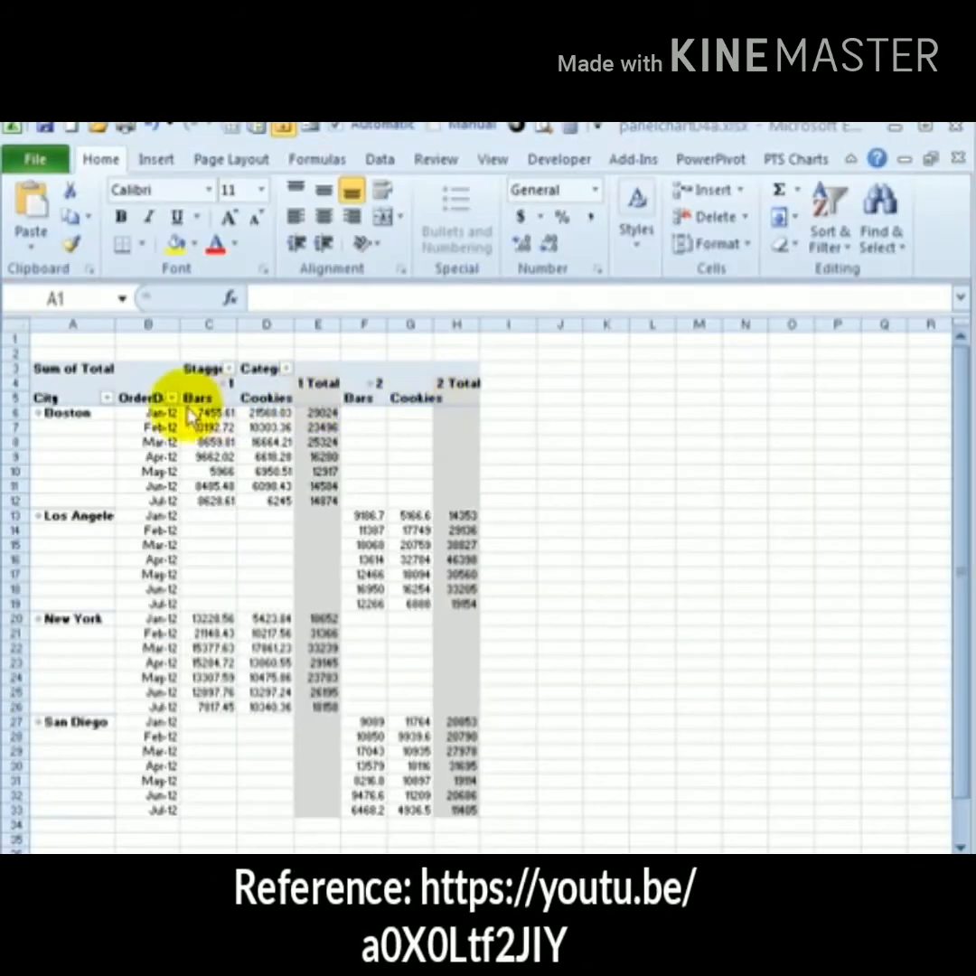
Copy the pivot table data and paste it as values and number formatting onto another sheet
click(55, 394)
drag(43, 399, 449, 806)
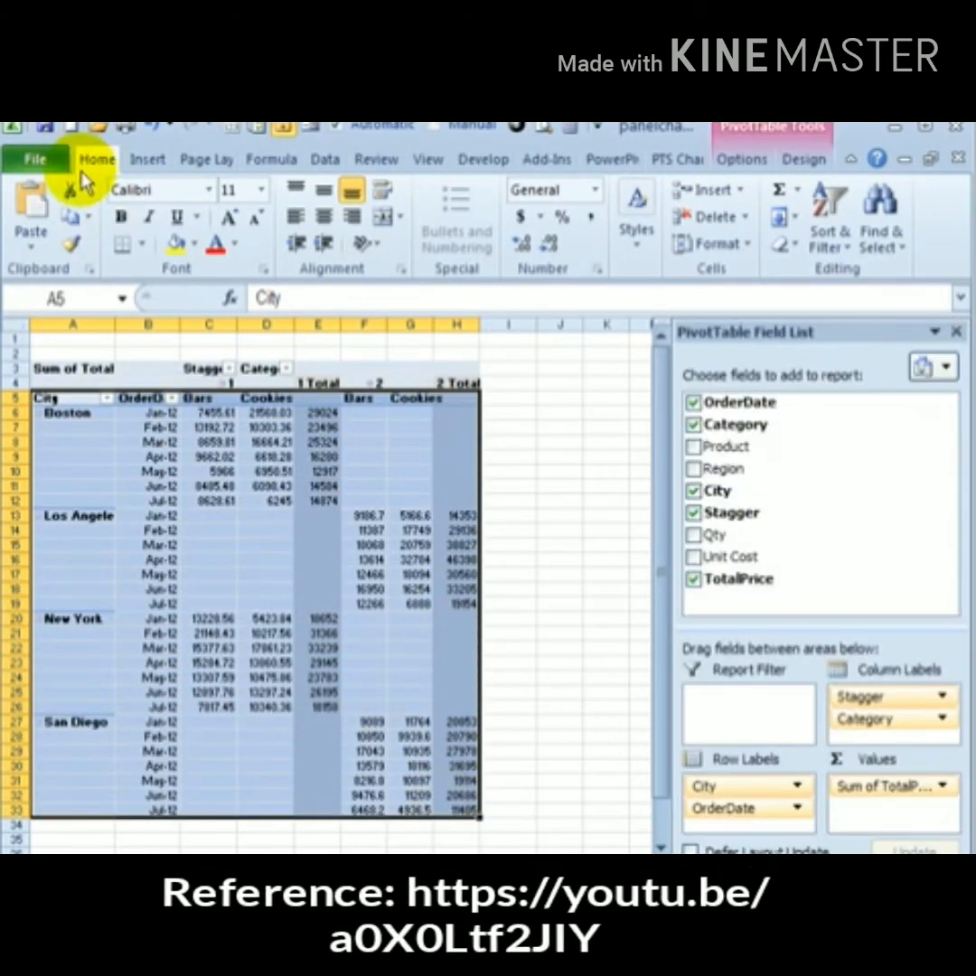
click(73, 221)
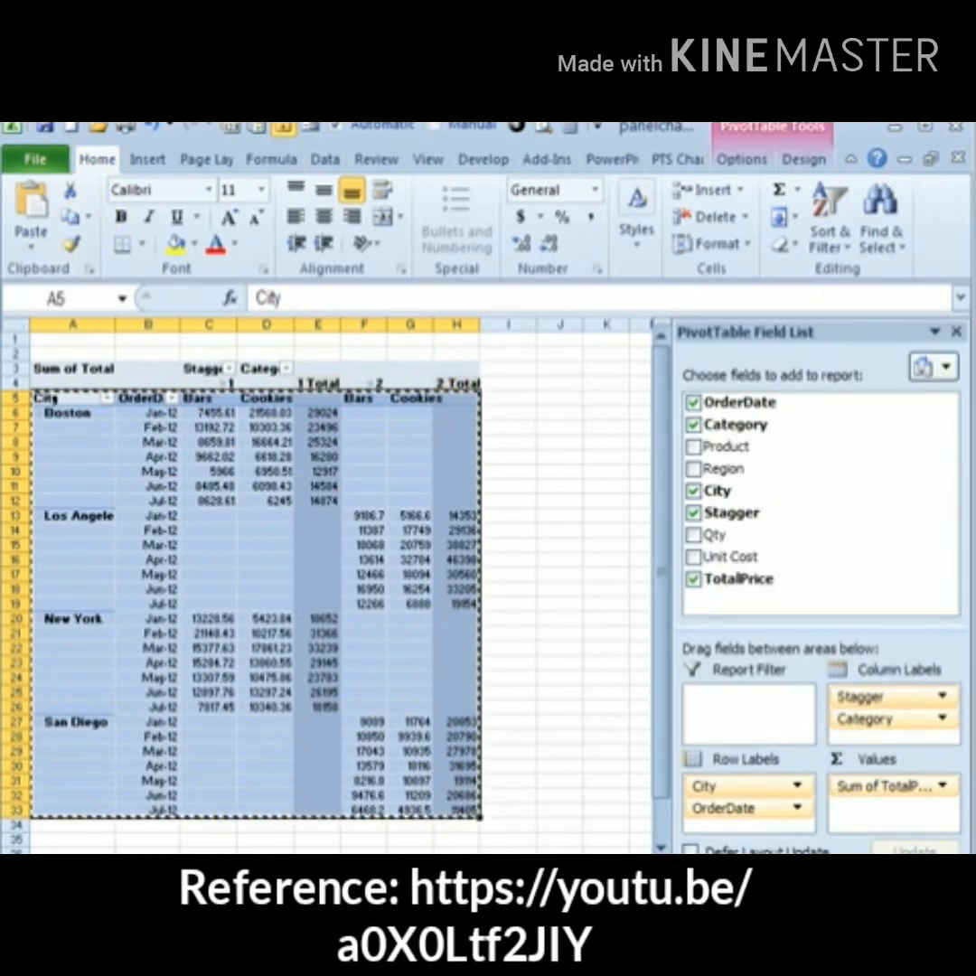
click(141, 858)
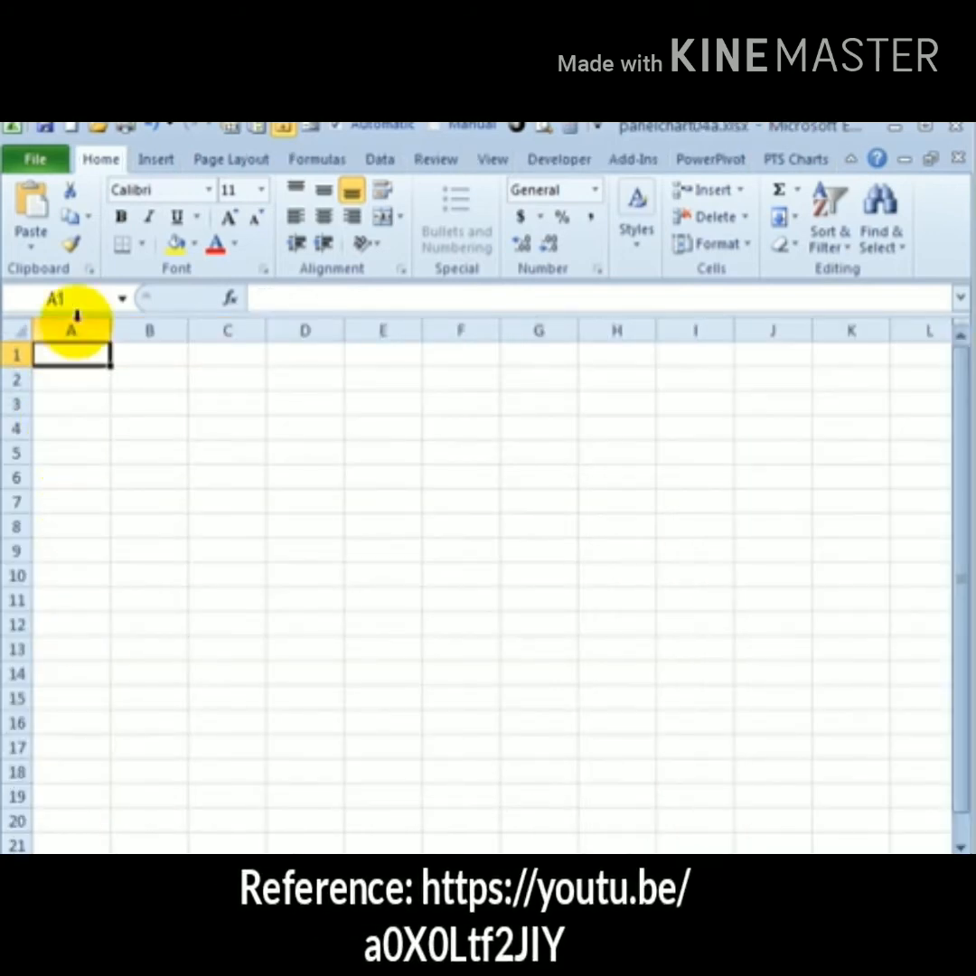
click(32, 246)
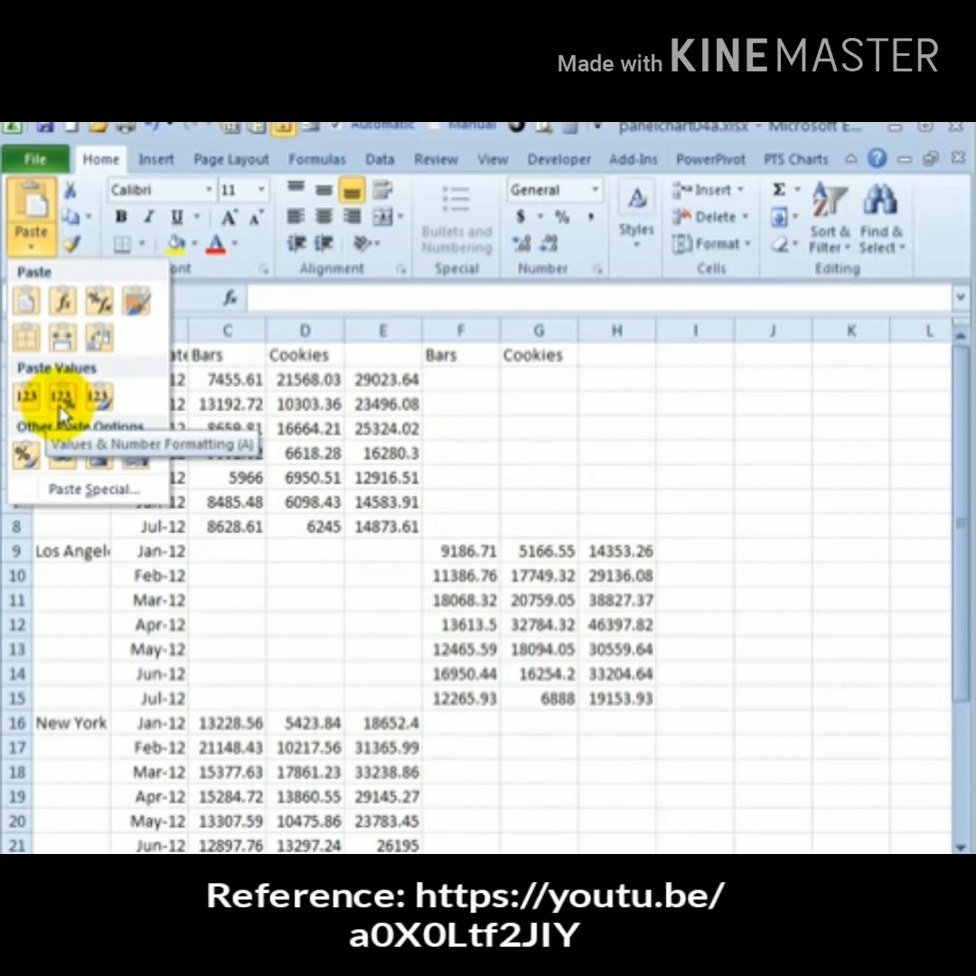
click(61, 407)
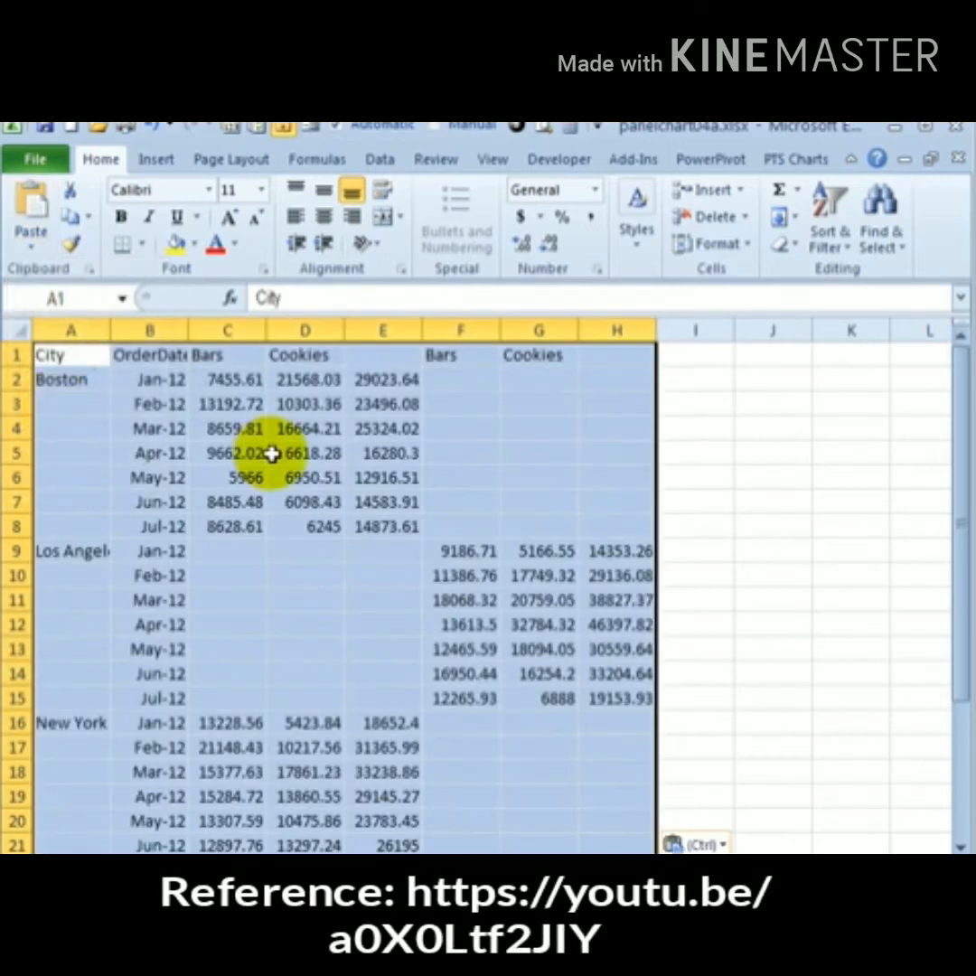
Enter Total as the header in E1 and H1, and clear the City and OrderDate headers in A1:B1
click(386, 355)
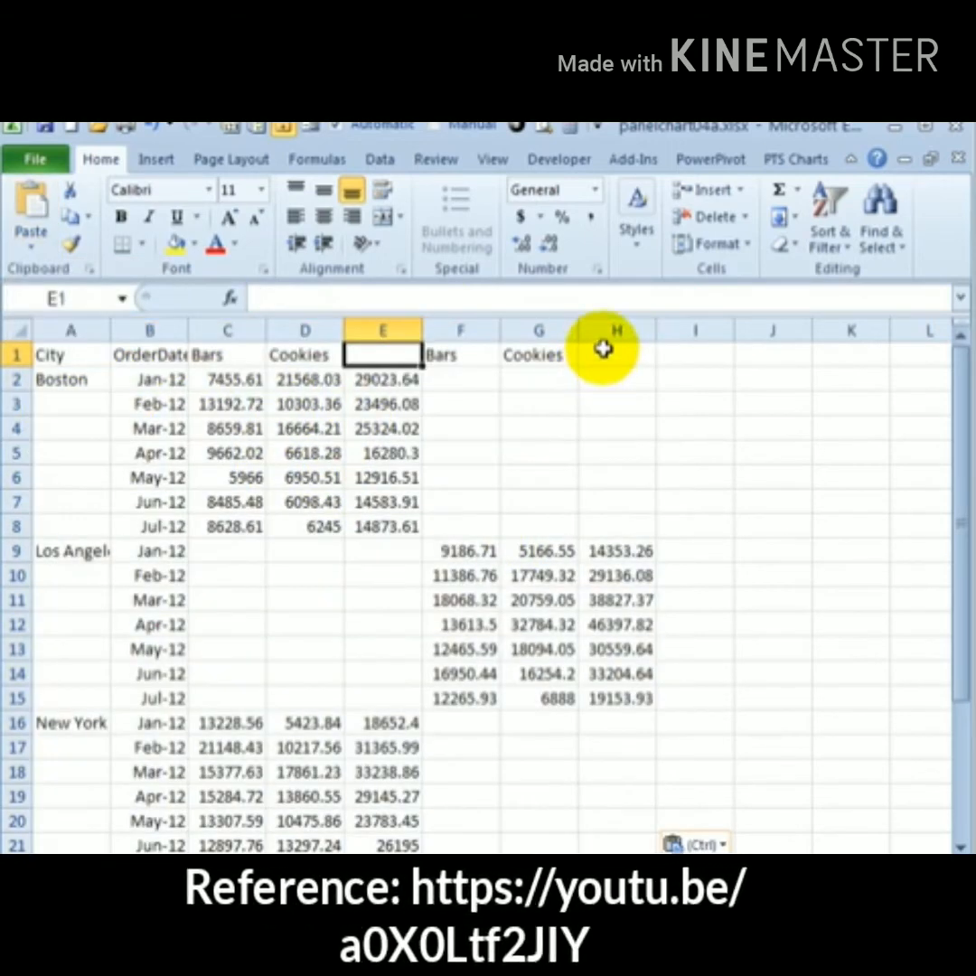
click(603, 350)
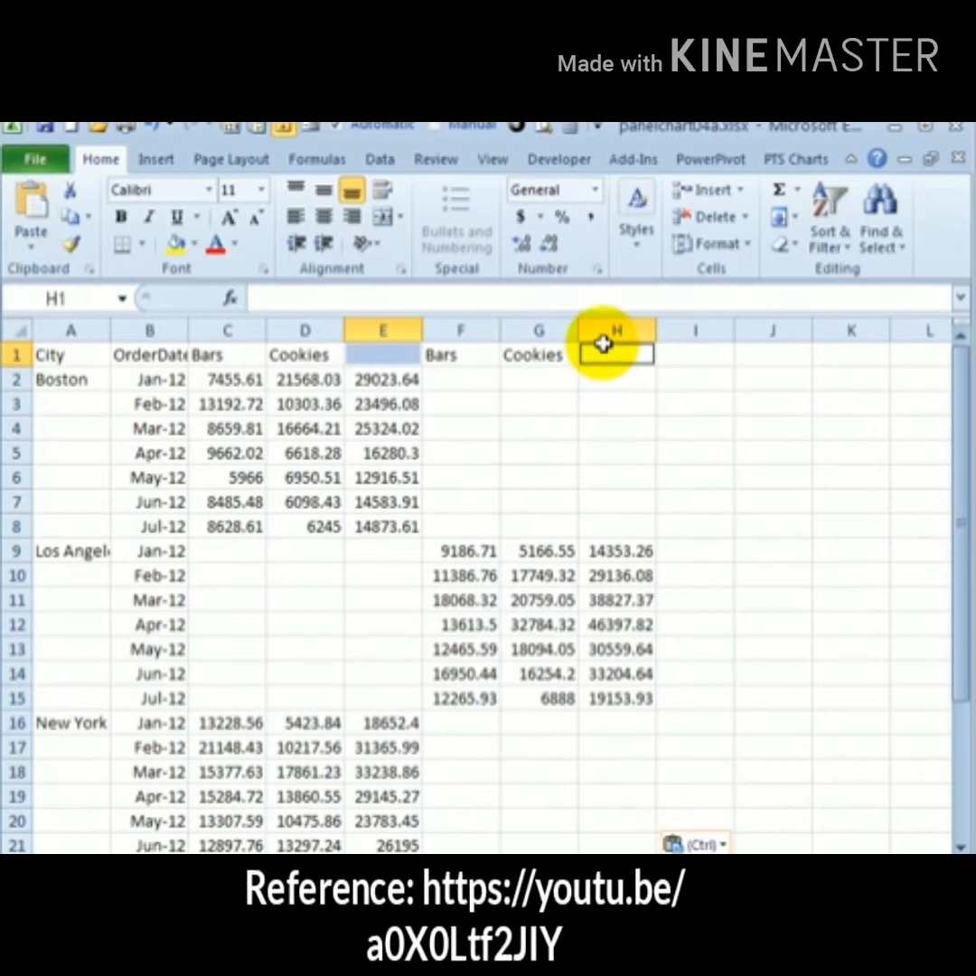
text(Total)
key(ctrl+Return)
drag(71, 355, 125, 356)
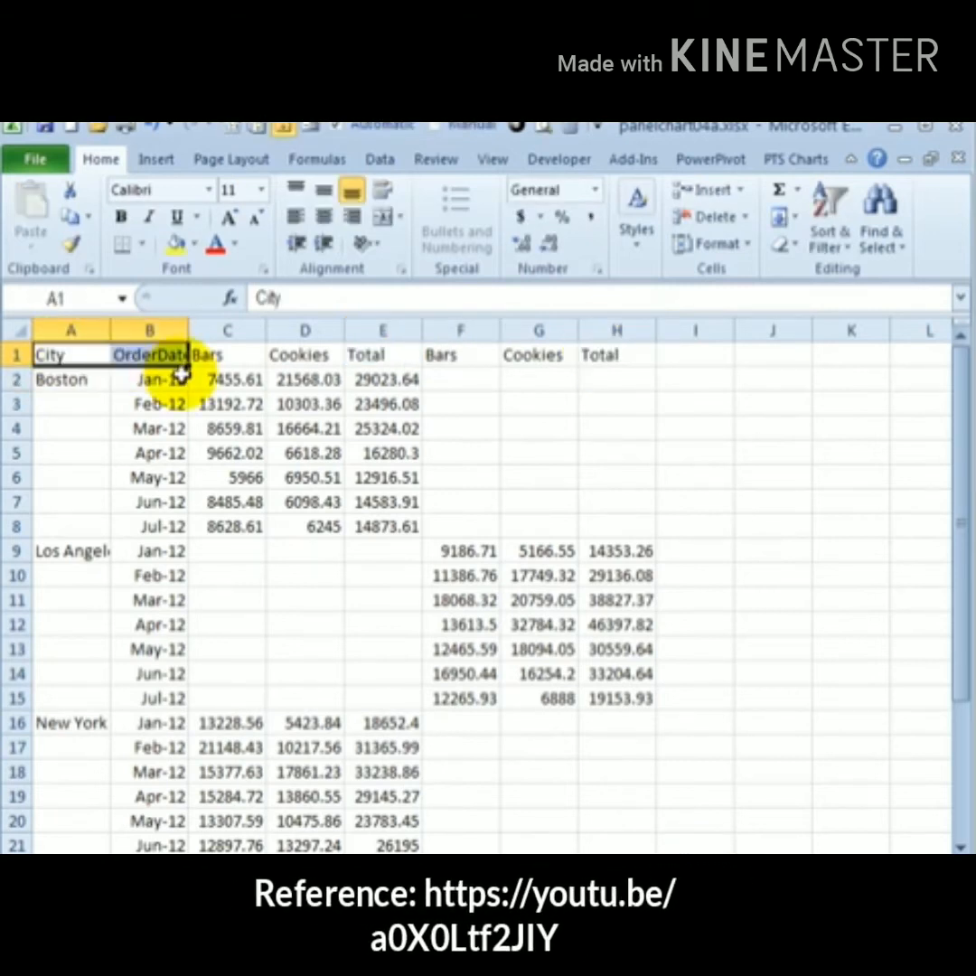
Insert a 2-D line chart from the pasted data
click(226, 404)
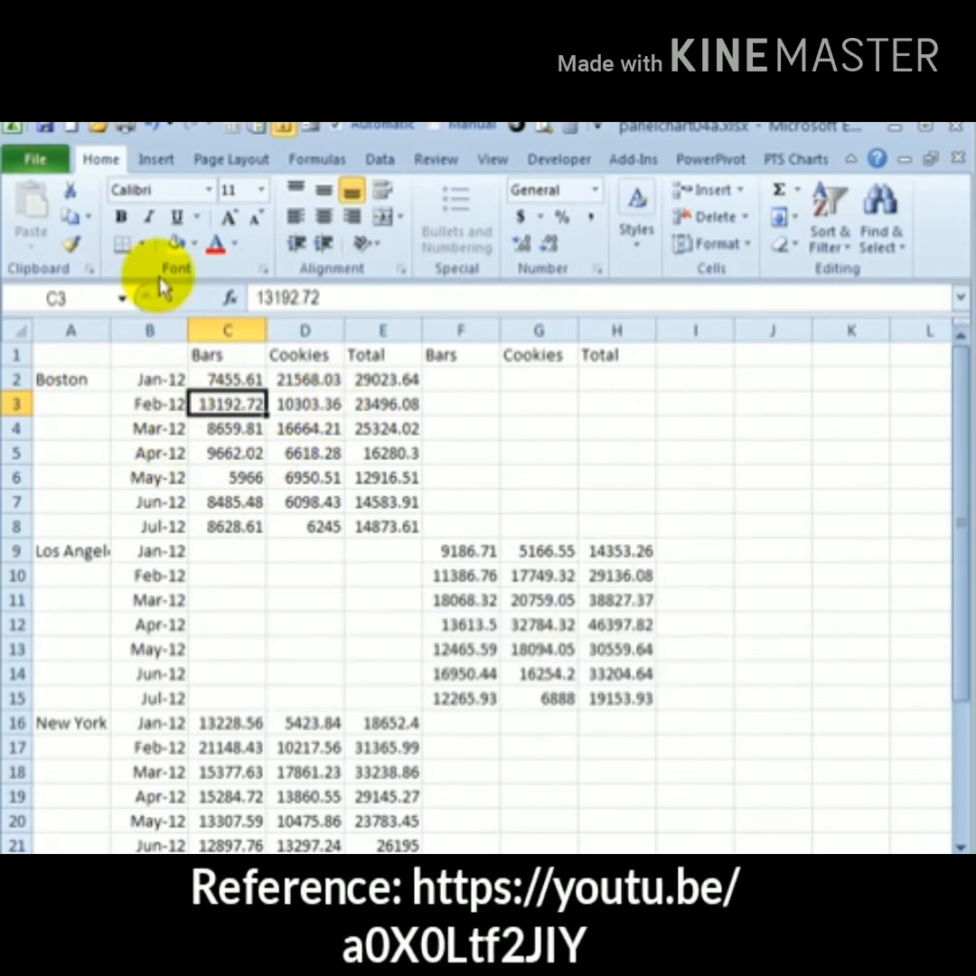
click(155, 159)
click(461, 191)
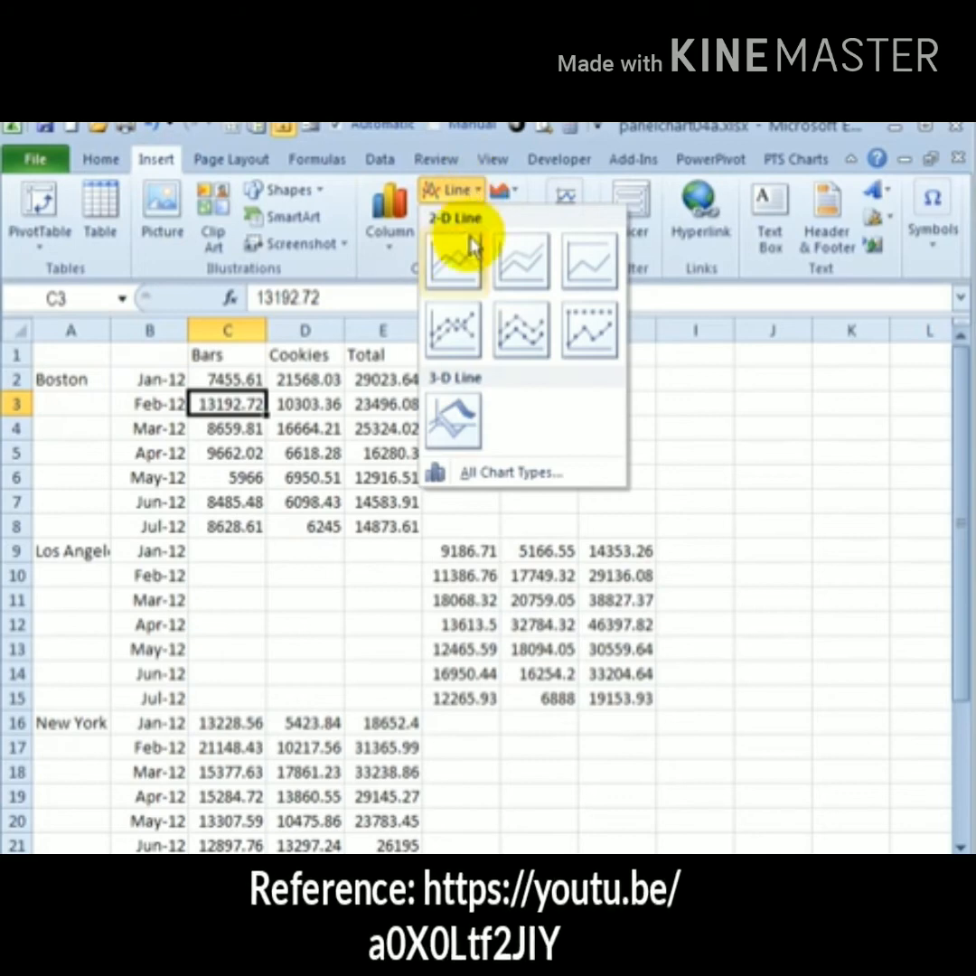
click(455, 264)
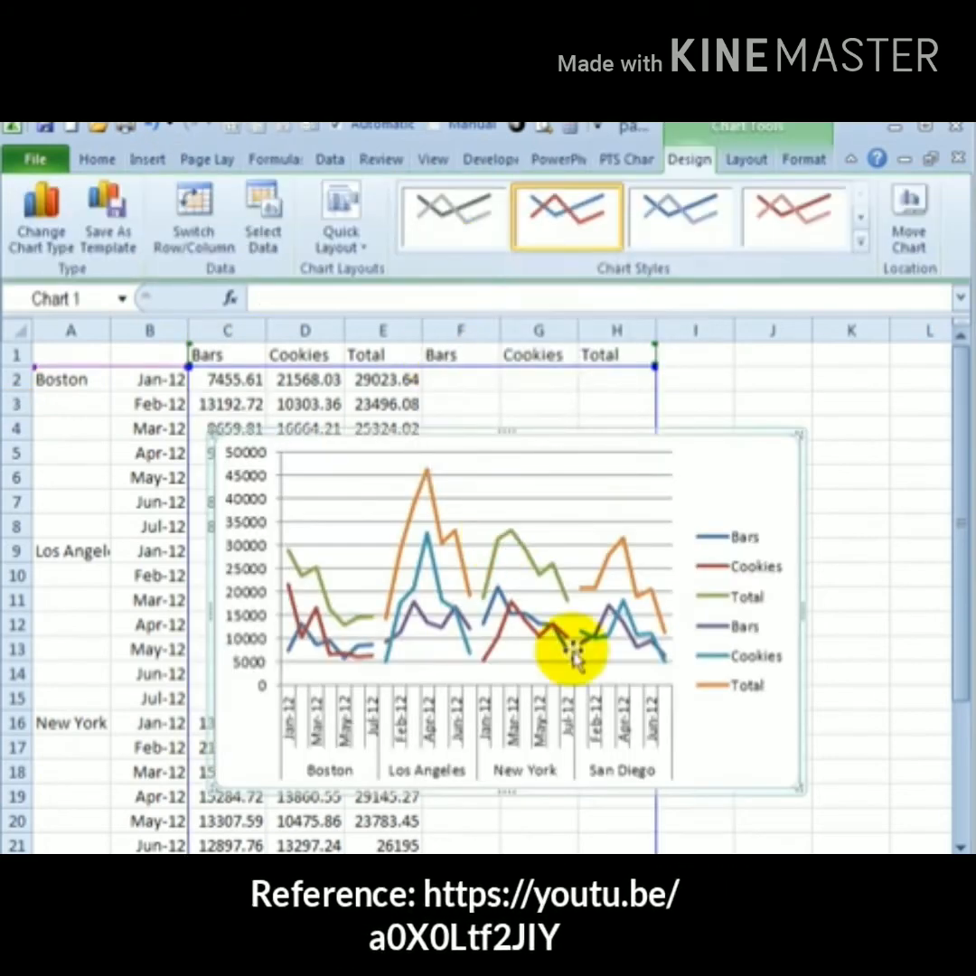
Move the chart legend down and give the second Bars, Cookies and Total series the same colours as the first set
drag(753, 524, 753, 558)
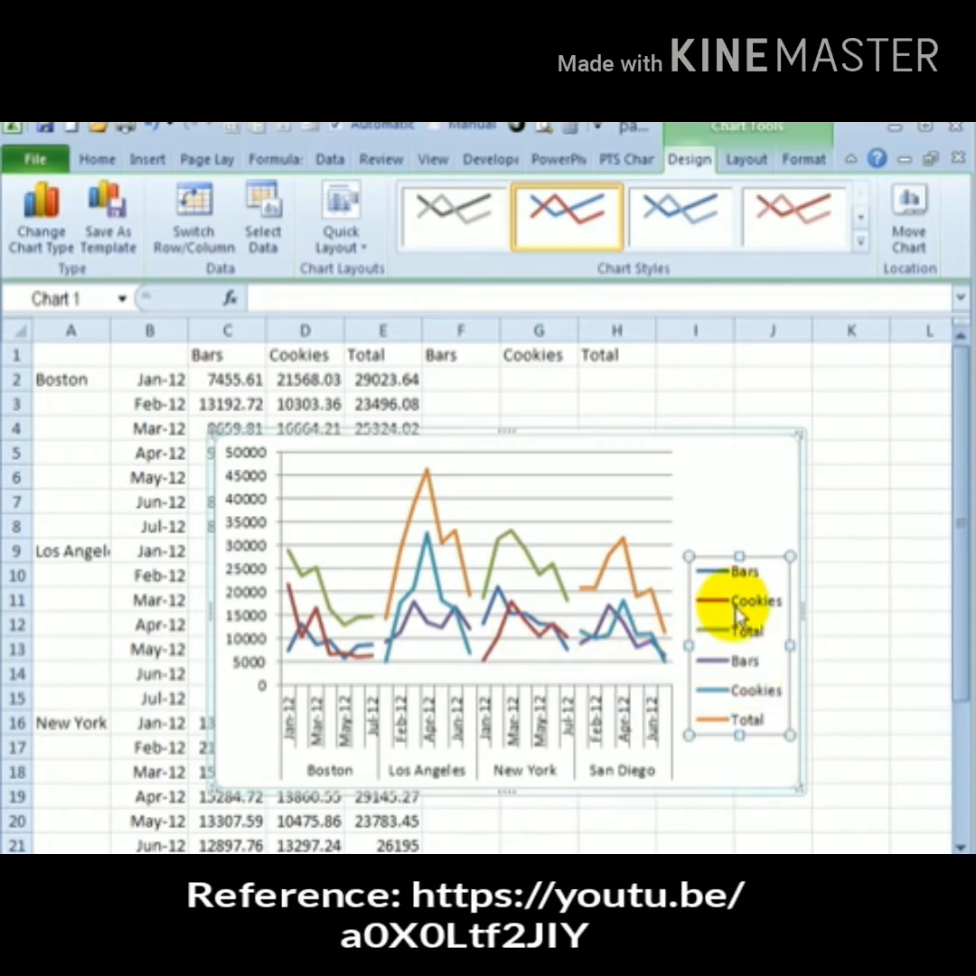
click(741, 664)
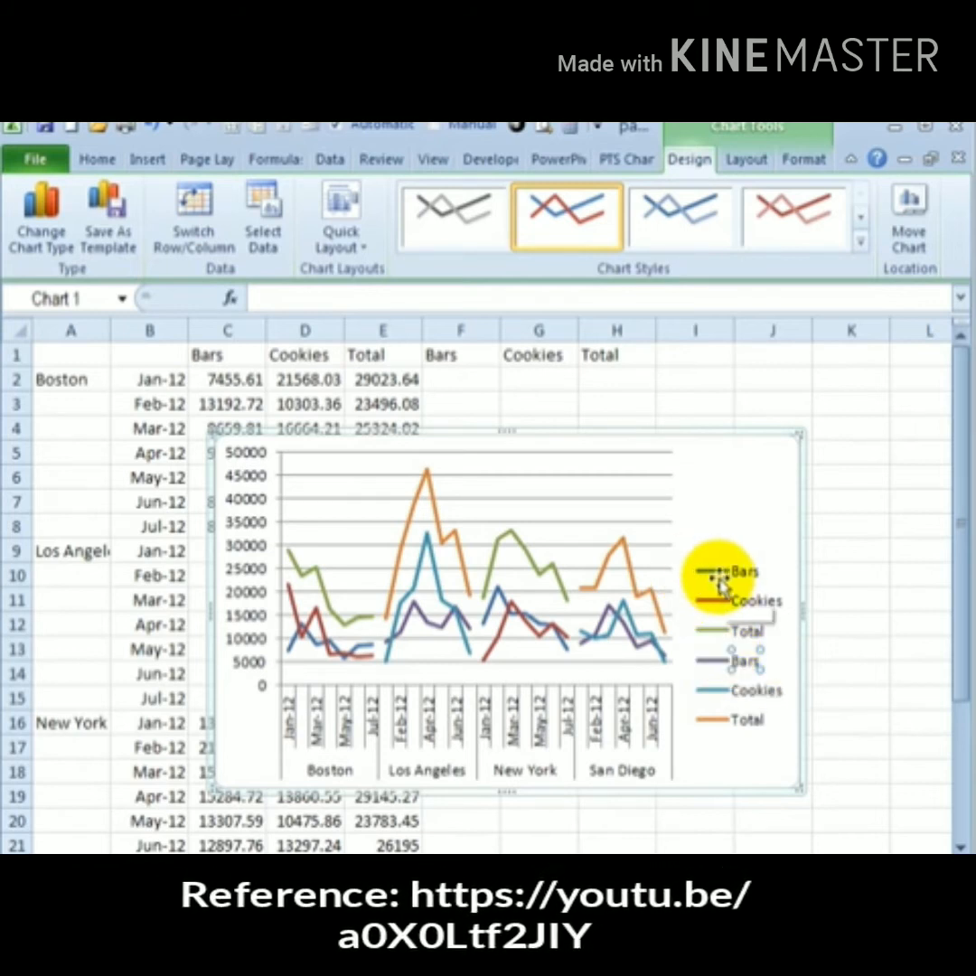
click(723, 578)
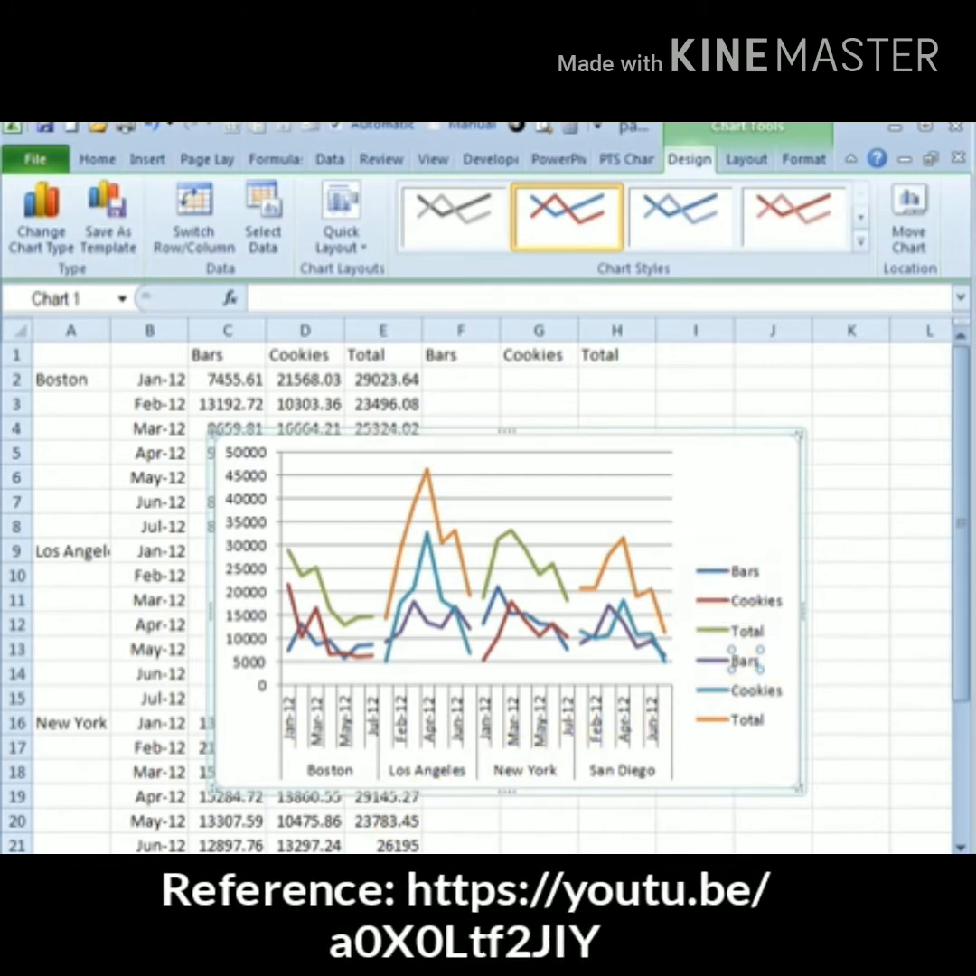
click(773, 736)
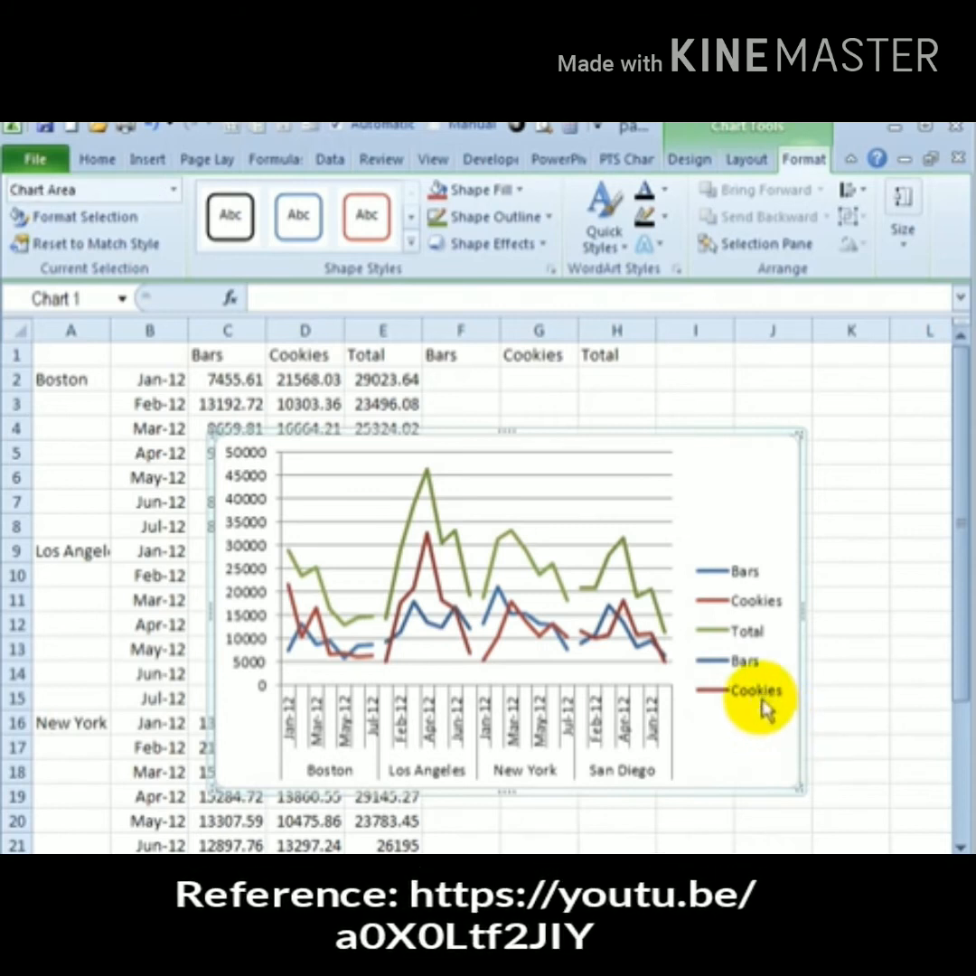
Delete the duplicate Bars, Cookies and Total entries from the legend
click(763, 703)
click(763, 703)
key(Delete)
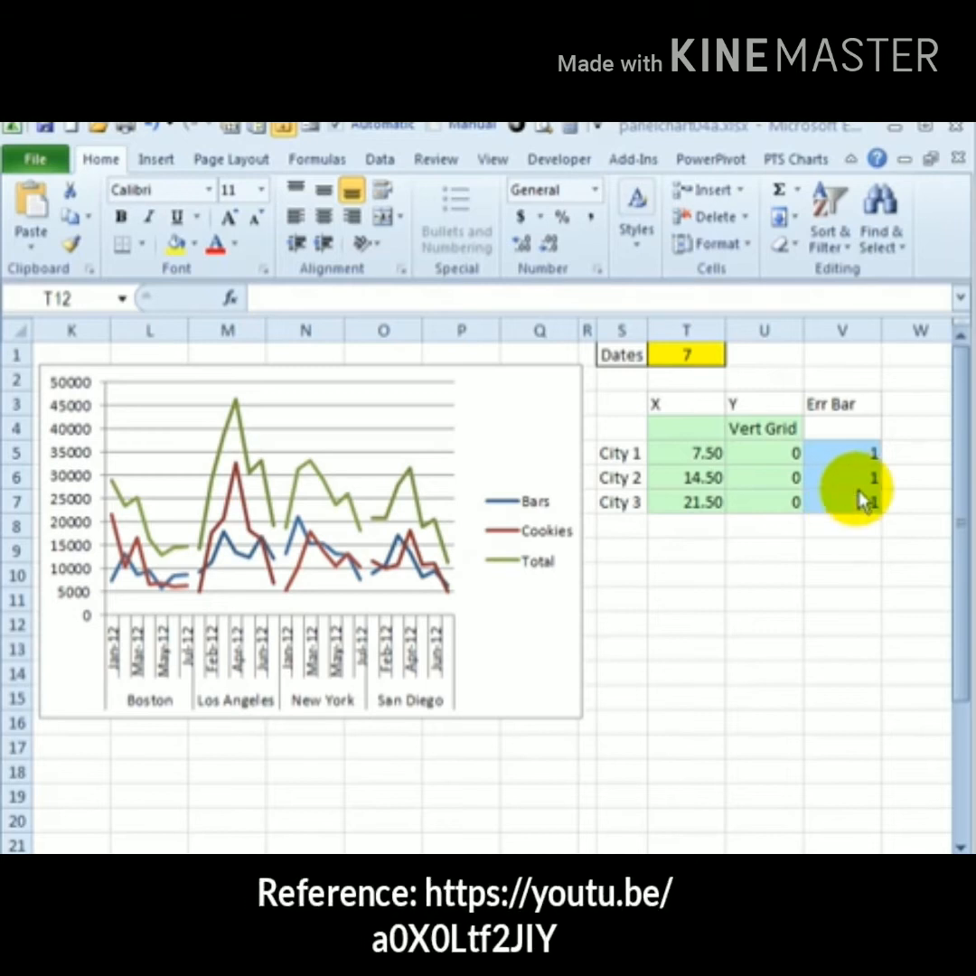
Copy the Vert Grid X and Y data in T4:U7 and paste it into the chart as a new series
drag(709, 433, 775, 488)
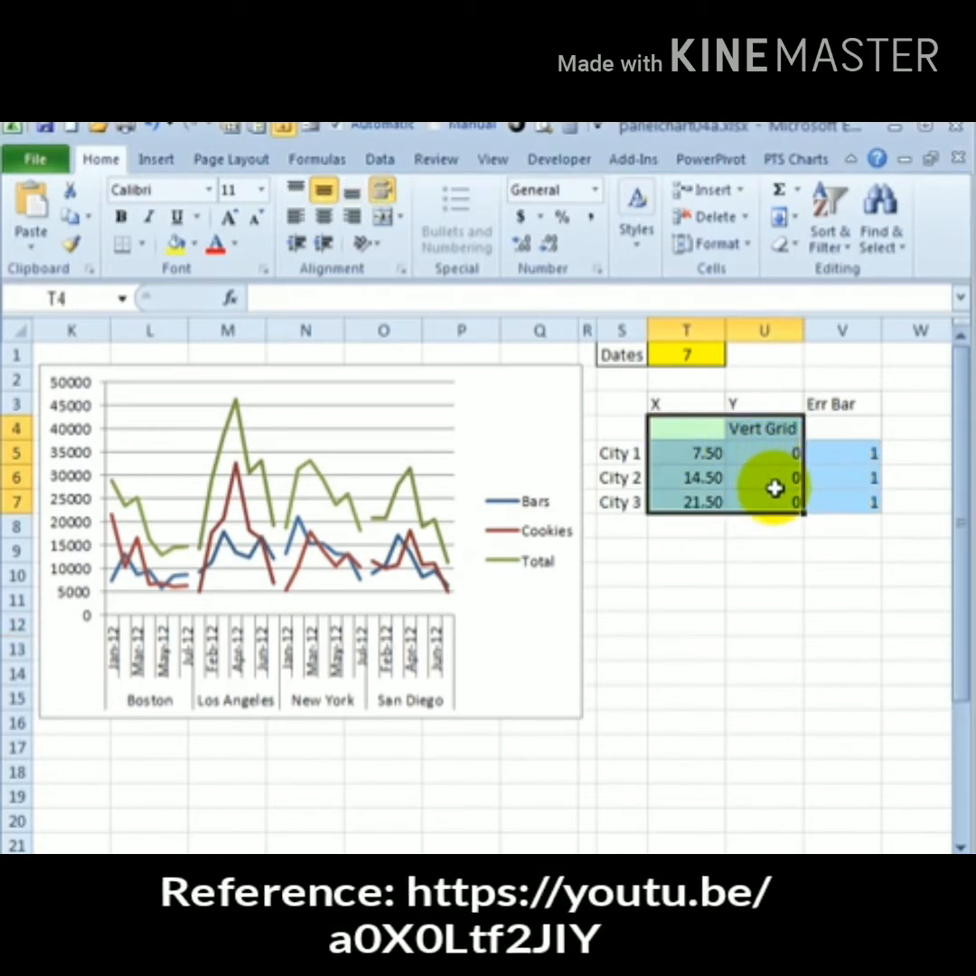
key(ctrl+c)
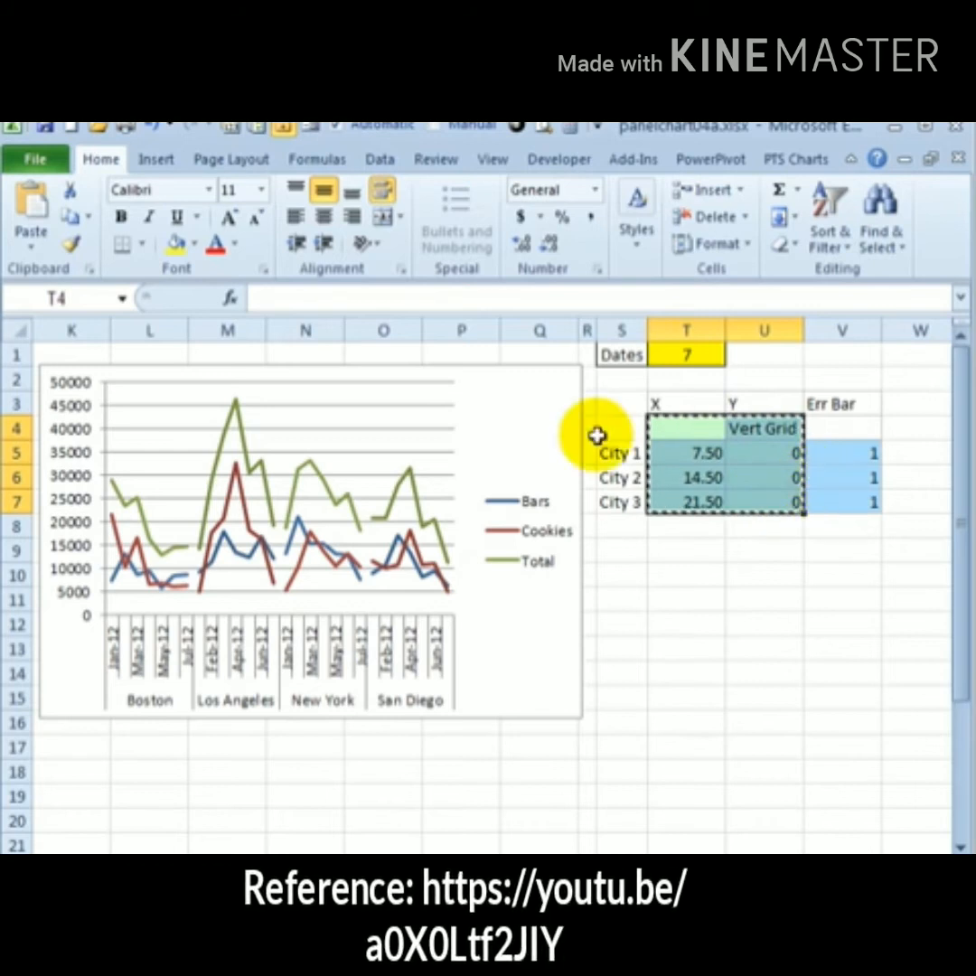
click(518, 404)
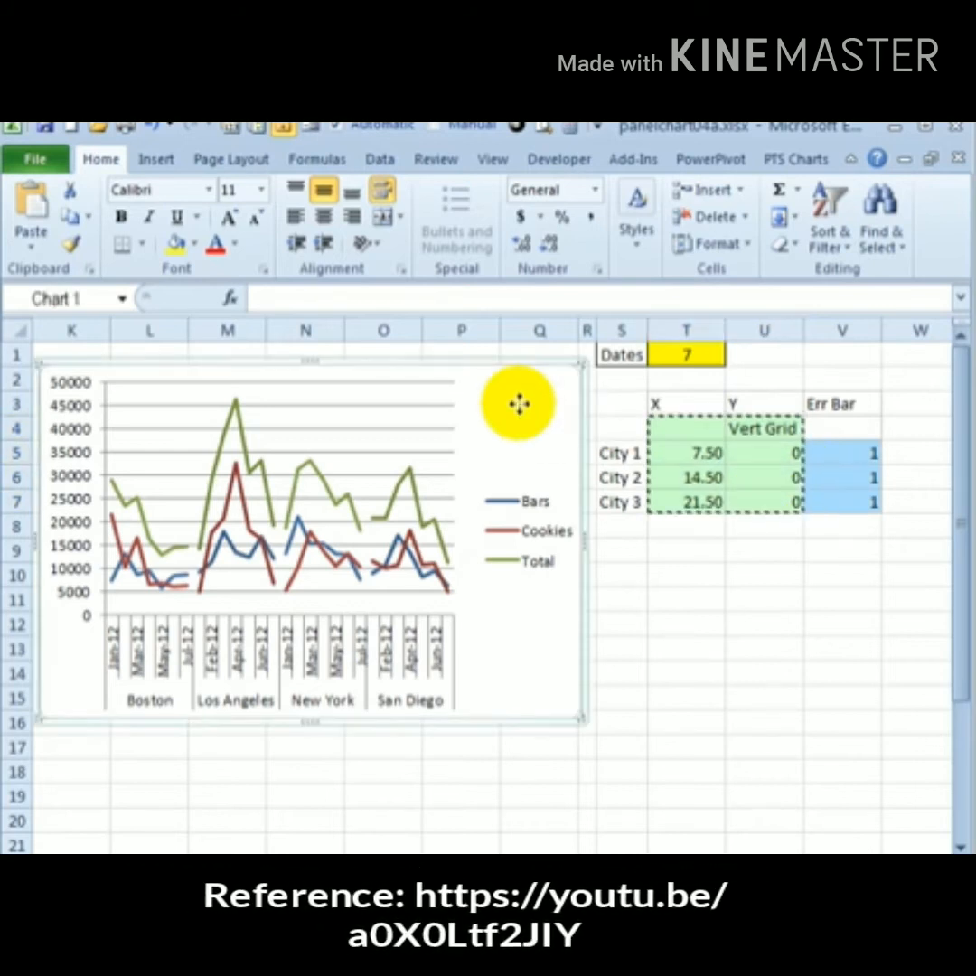
click(35, 253)
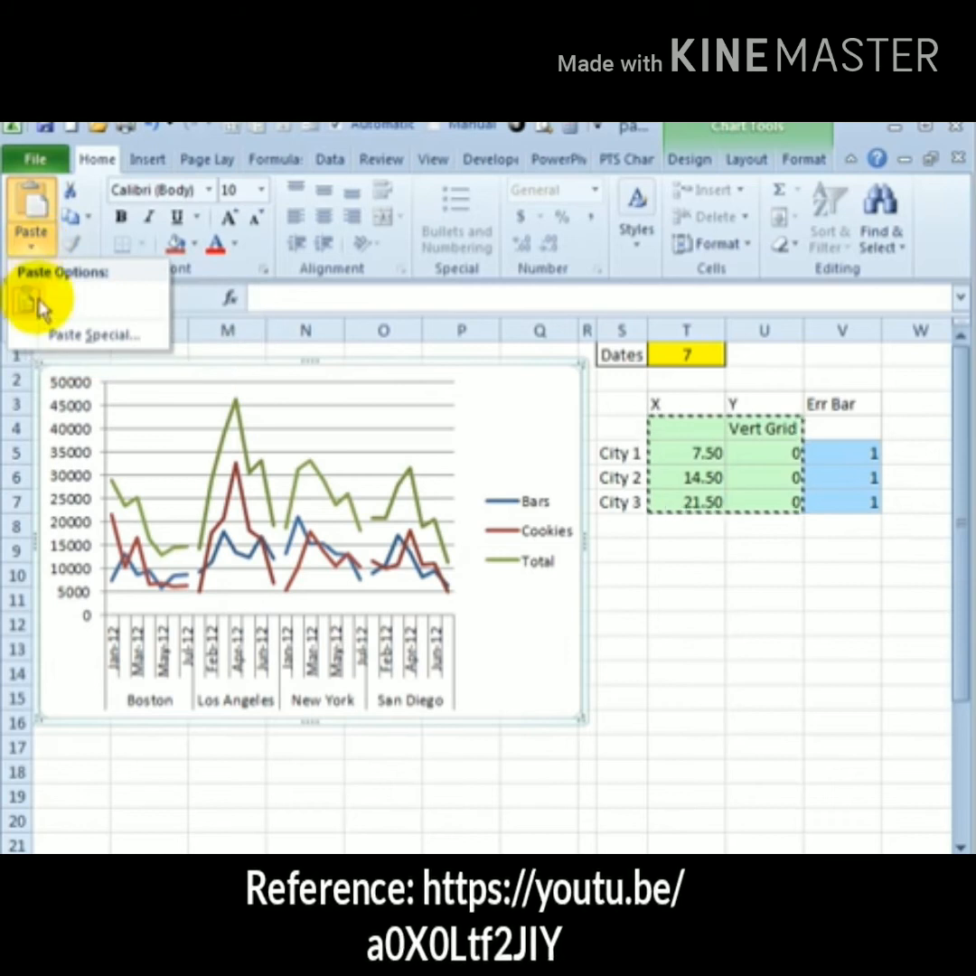
click(99, 334)
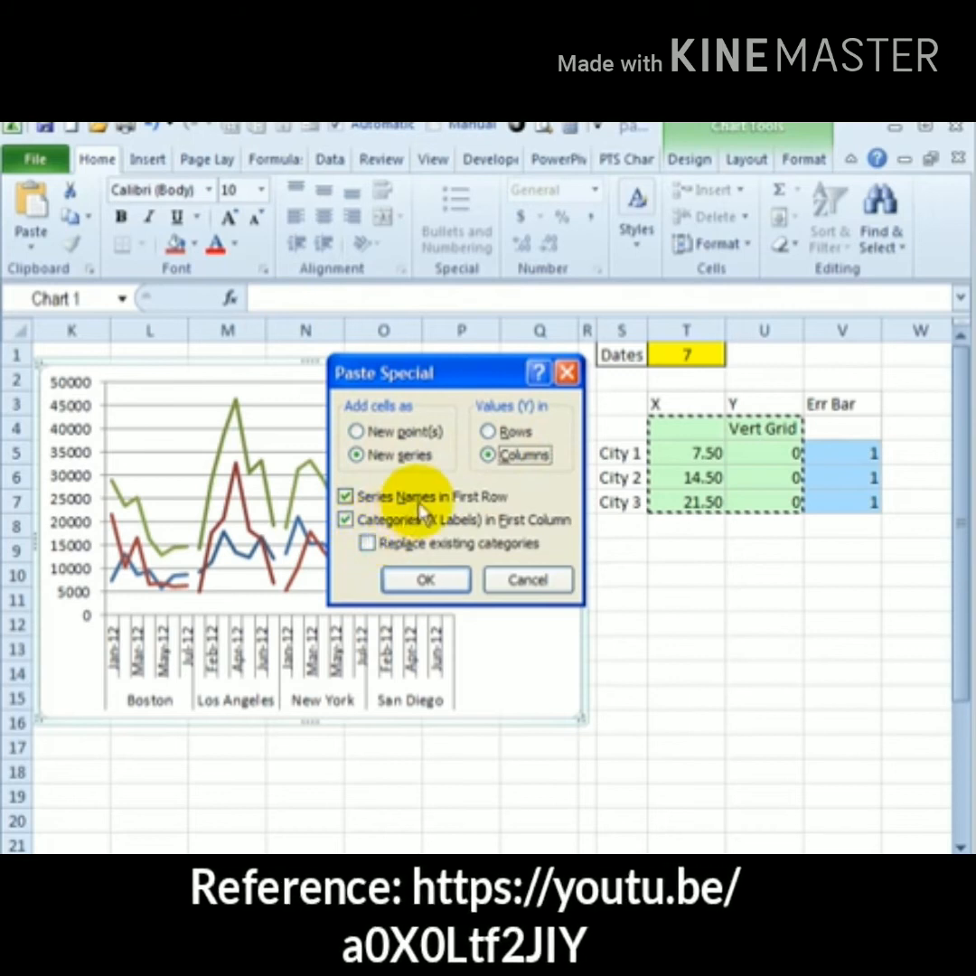
click(426, 580)
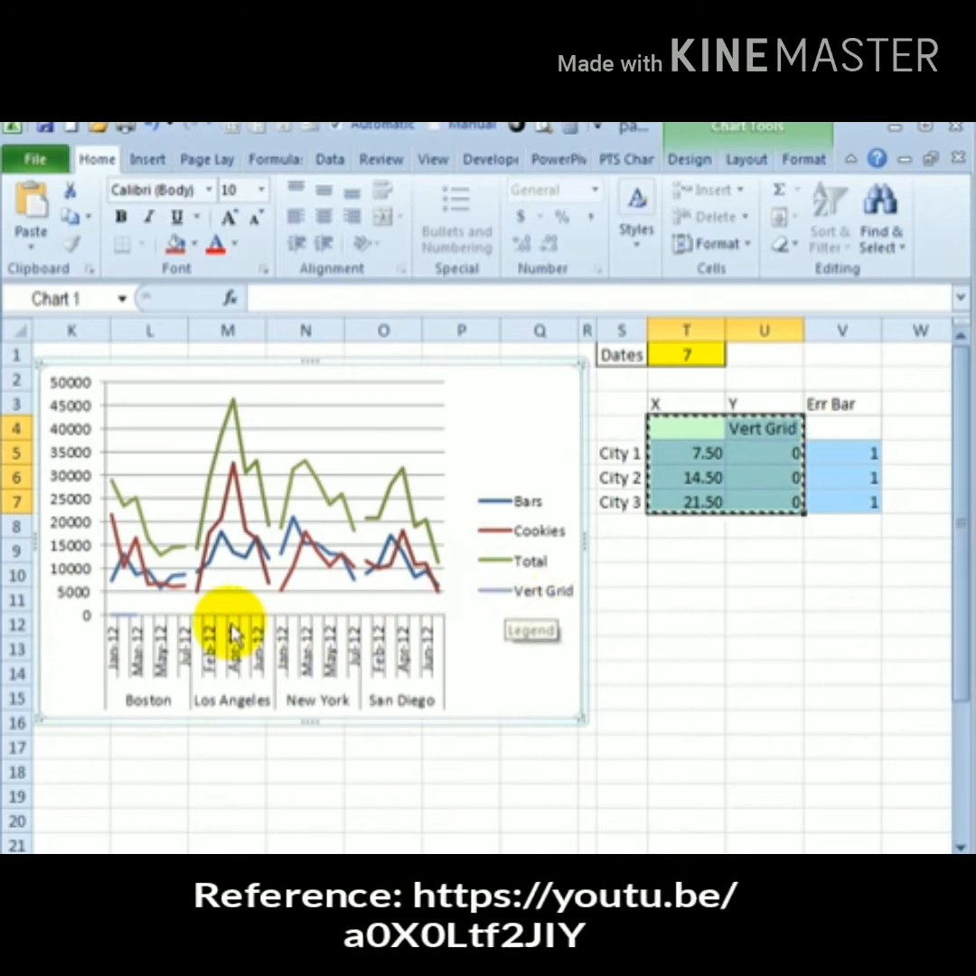
Change the Vert Grid series to an XY scatter chart with straight lines
click(128, 635)
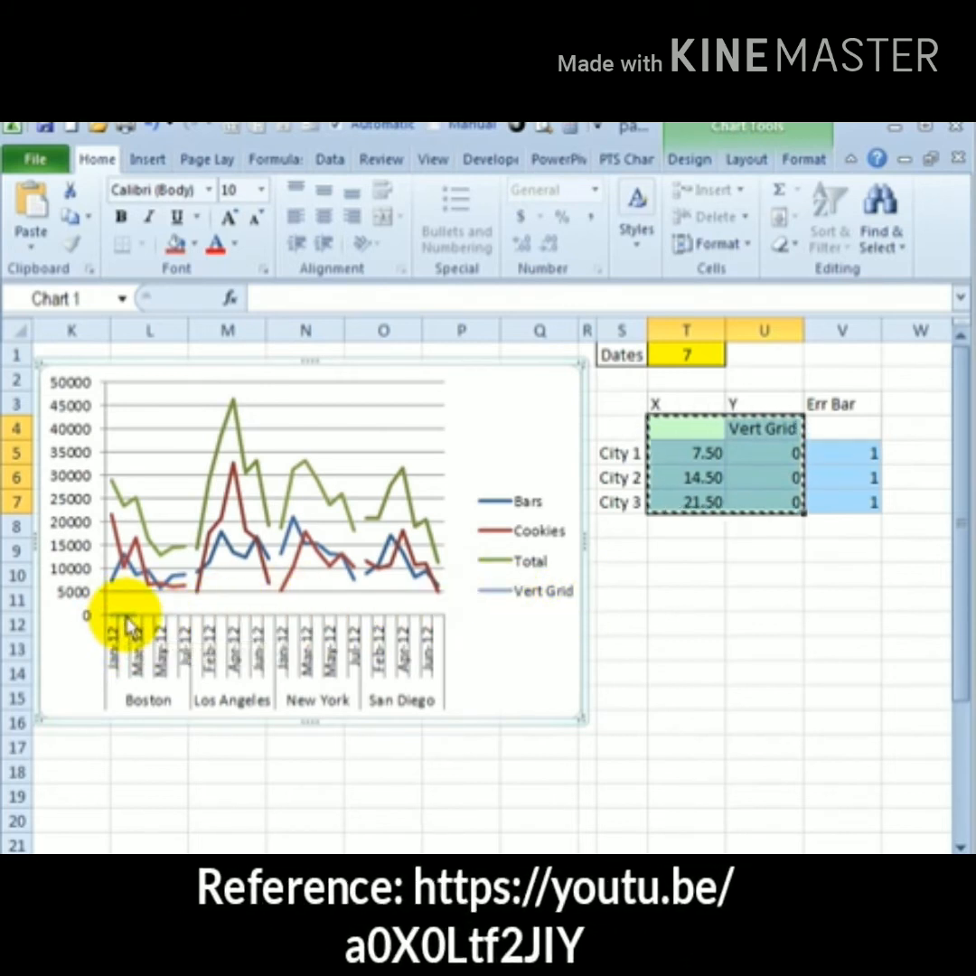
click(126, 616)
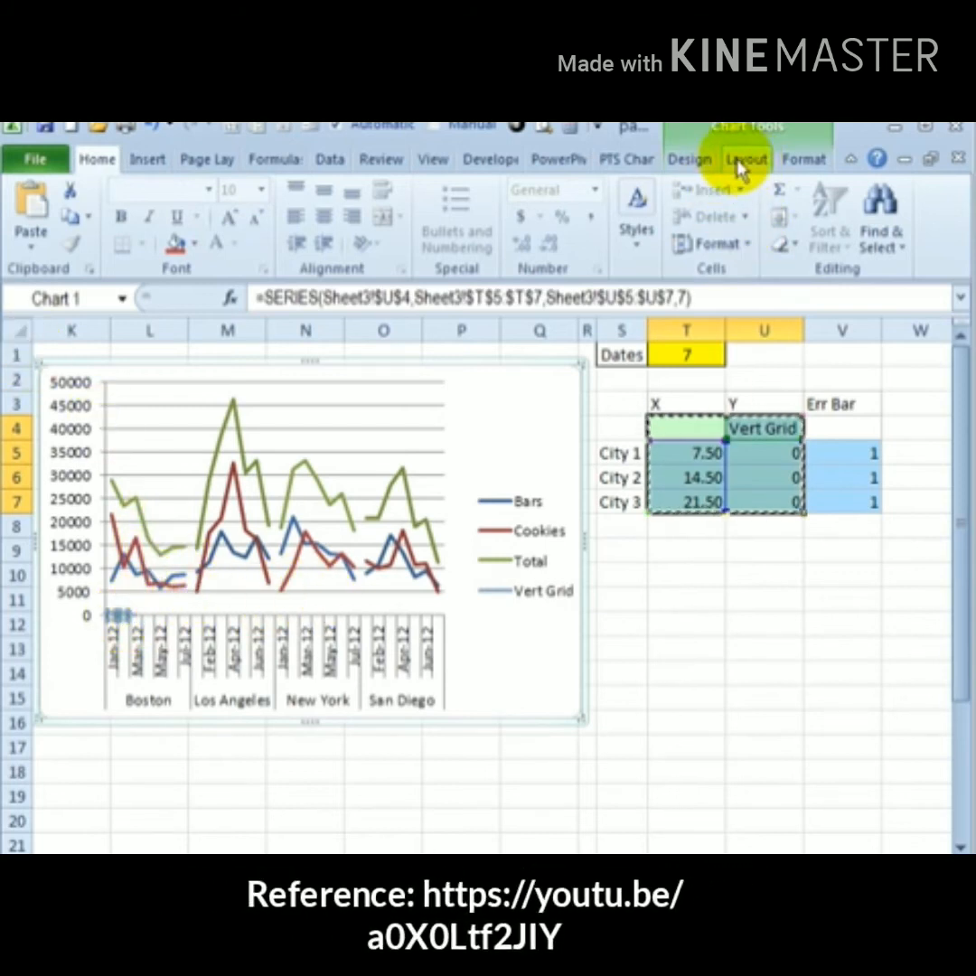
click(696, 167)
click(56, 256)
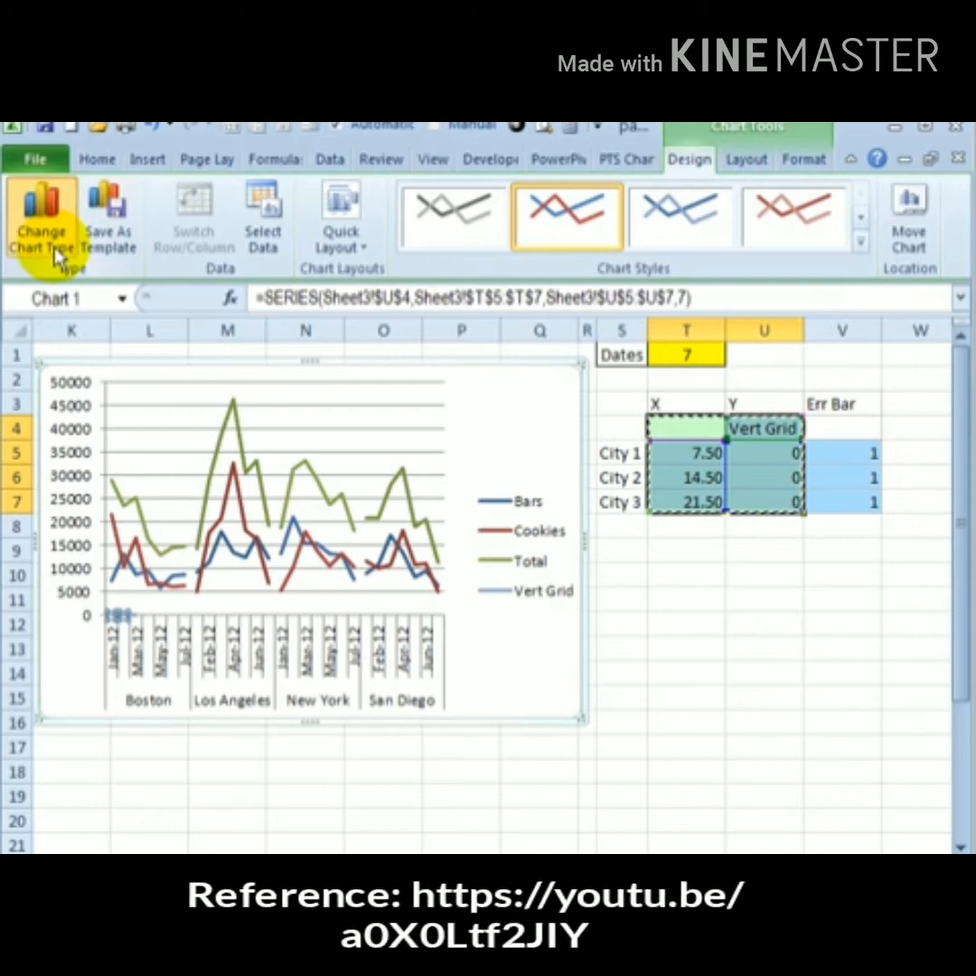
click(212, 458)
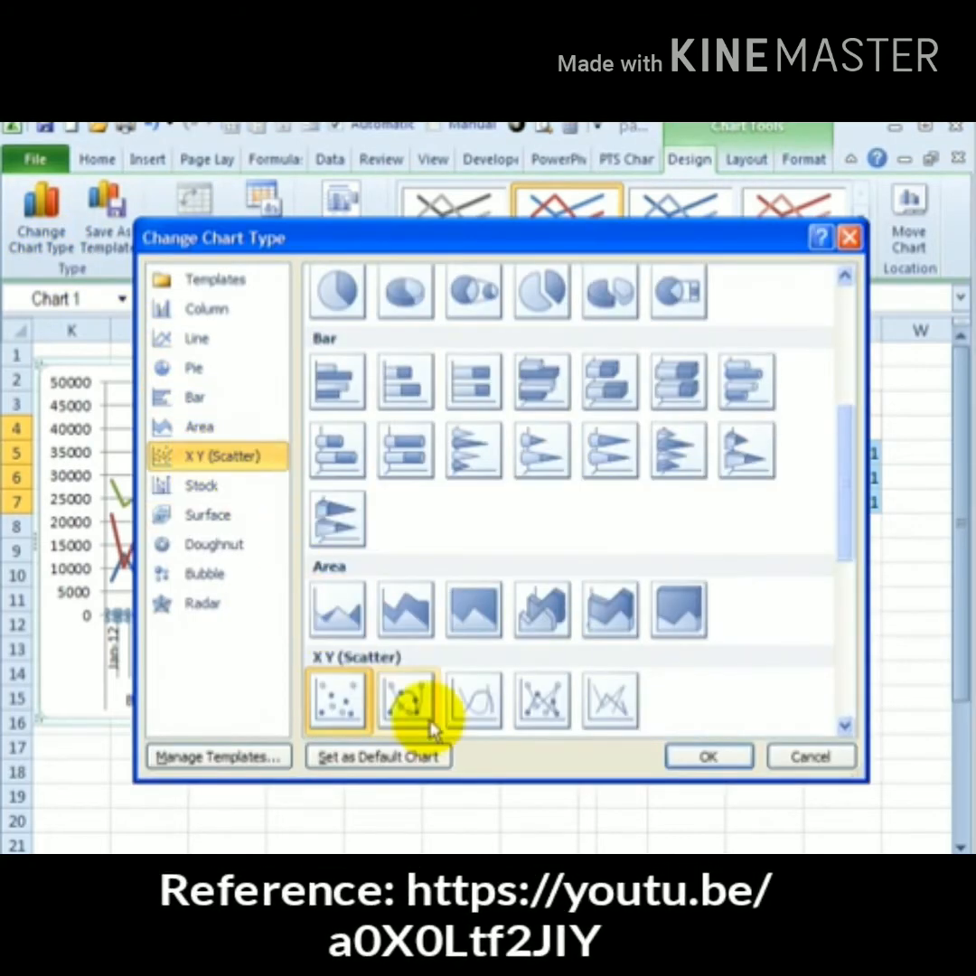
click(607, 709)
click(700, 758)
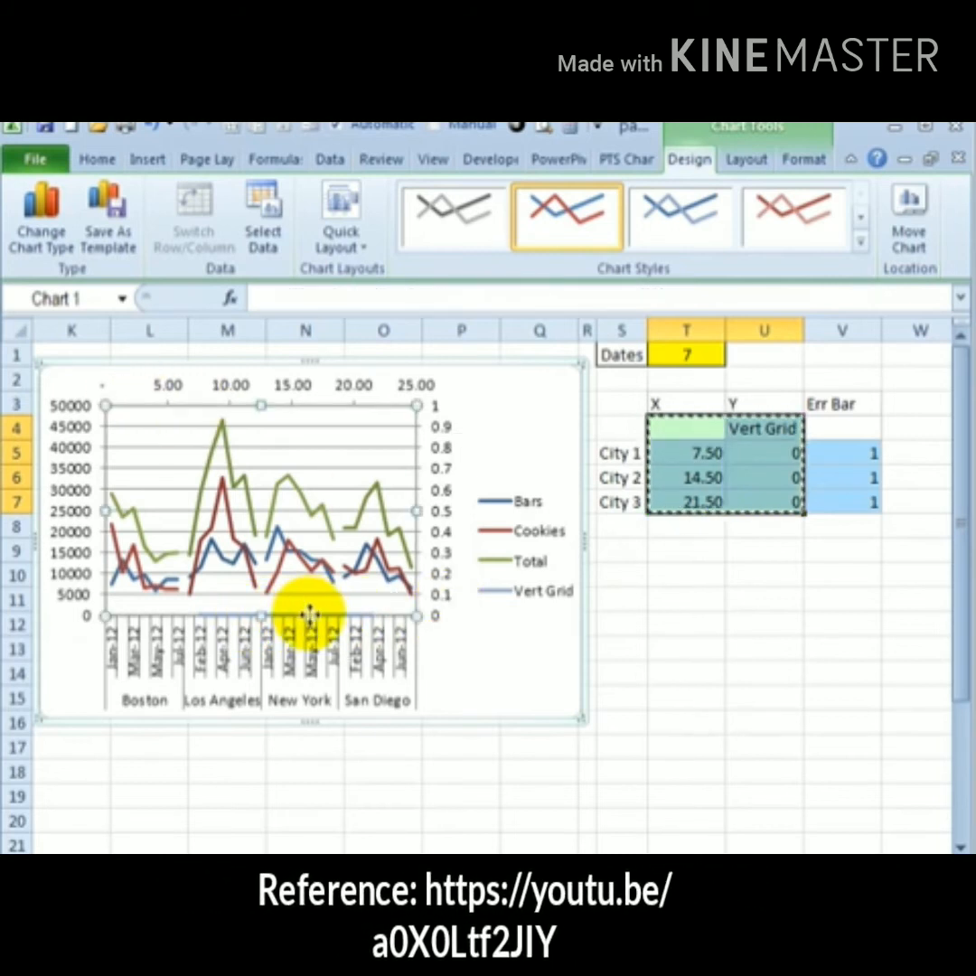
Add vertical error bars to the Vert Grid series, set to Plus direction with No Cap
click(271, 616)
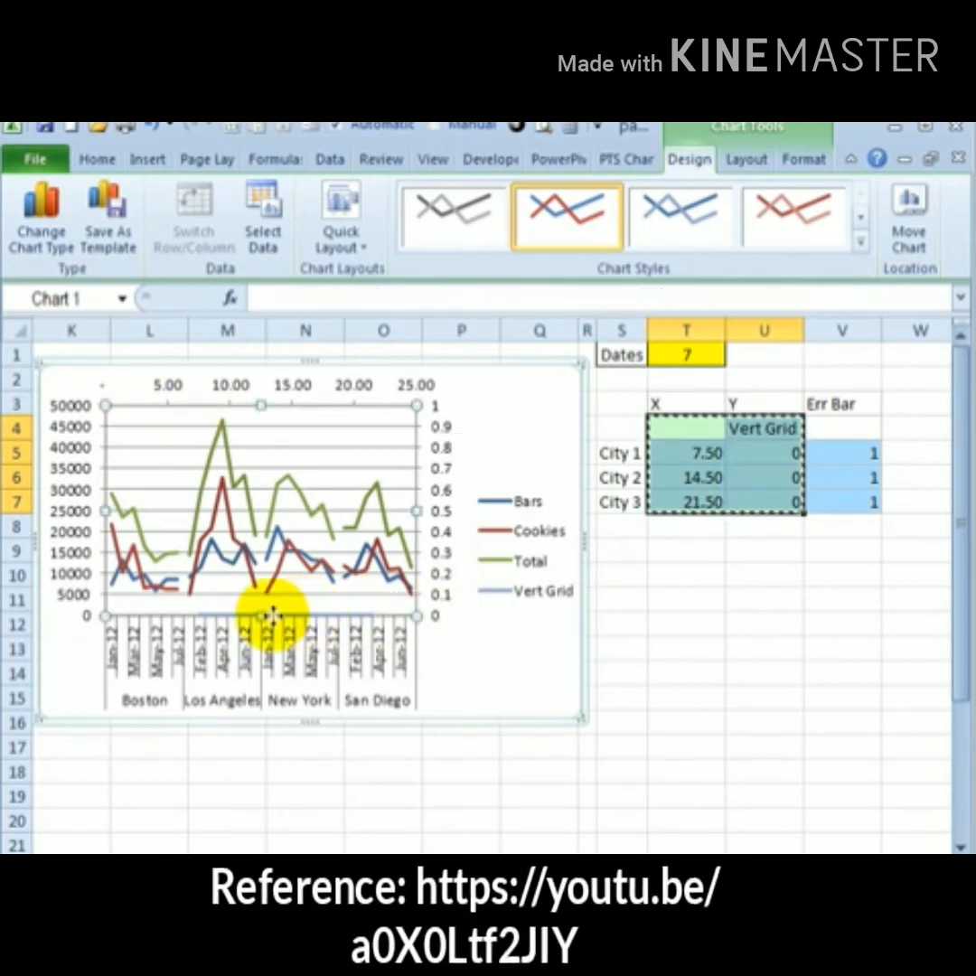
click(275, 617)
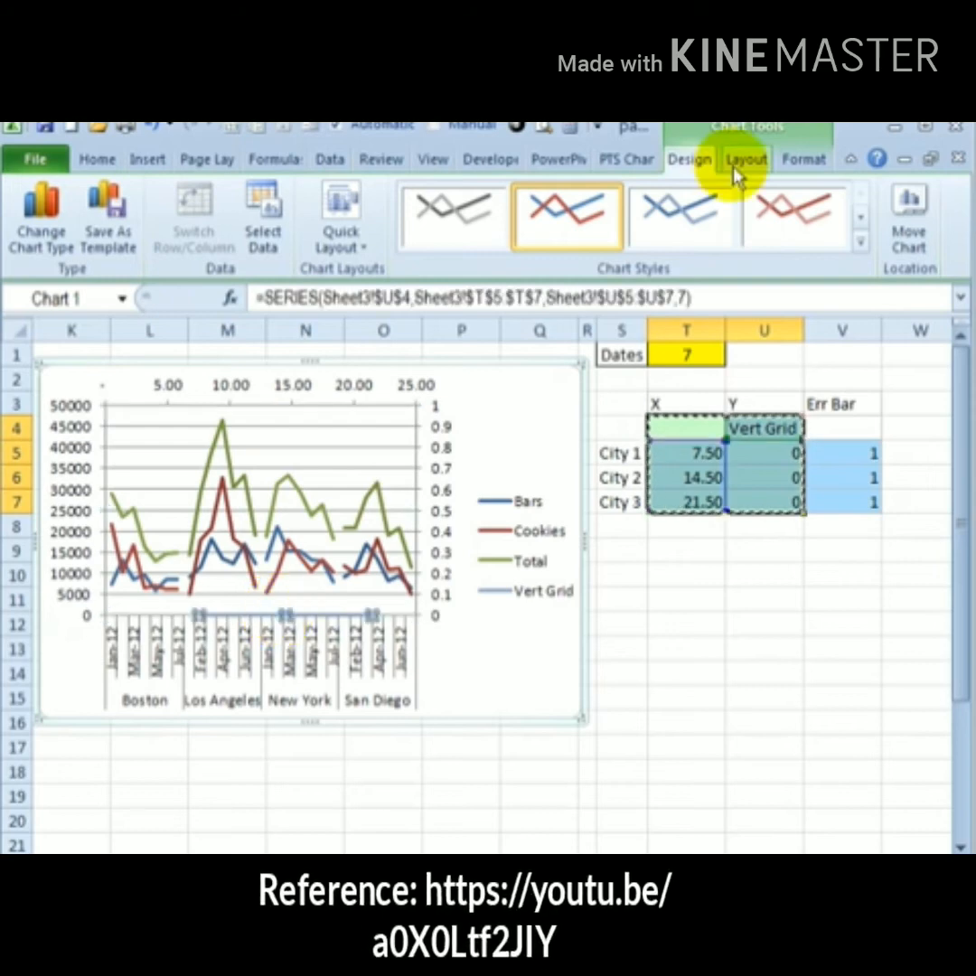
click(749, 163)
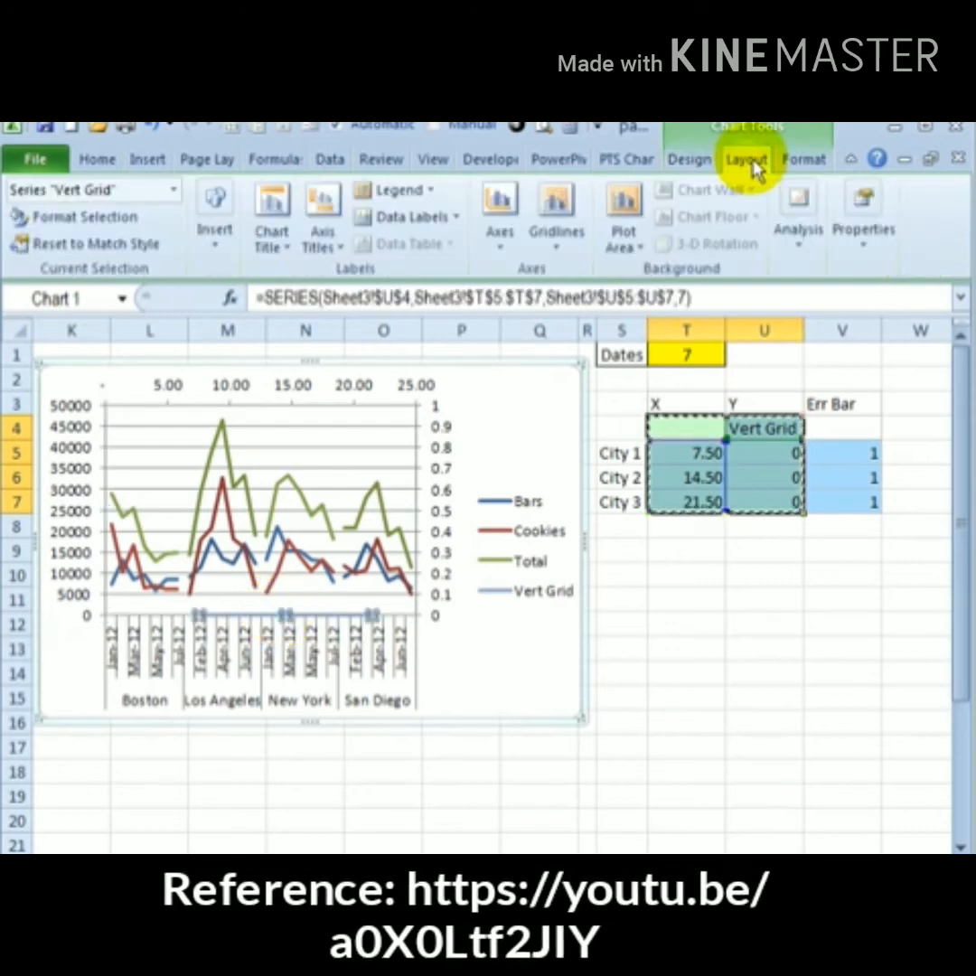
click(174, 192)
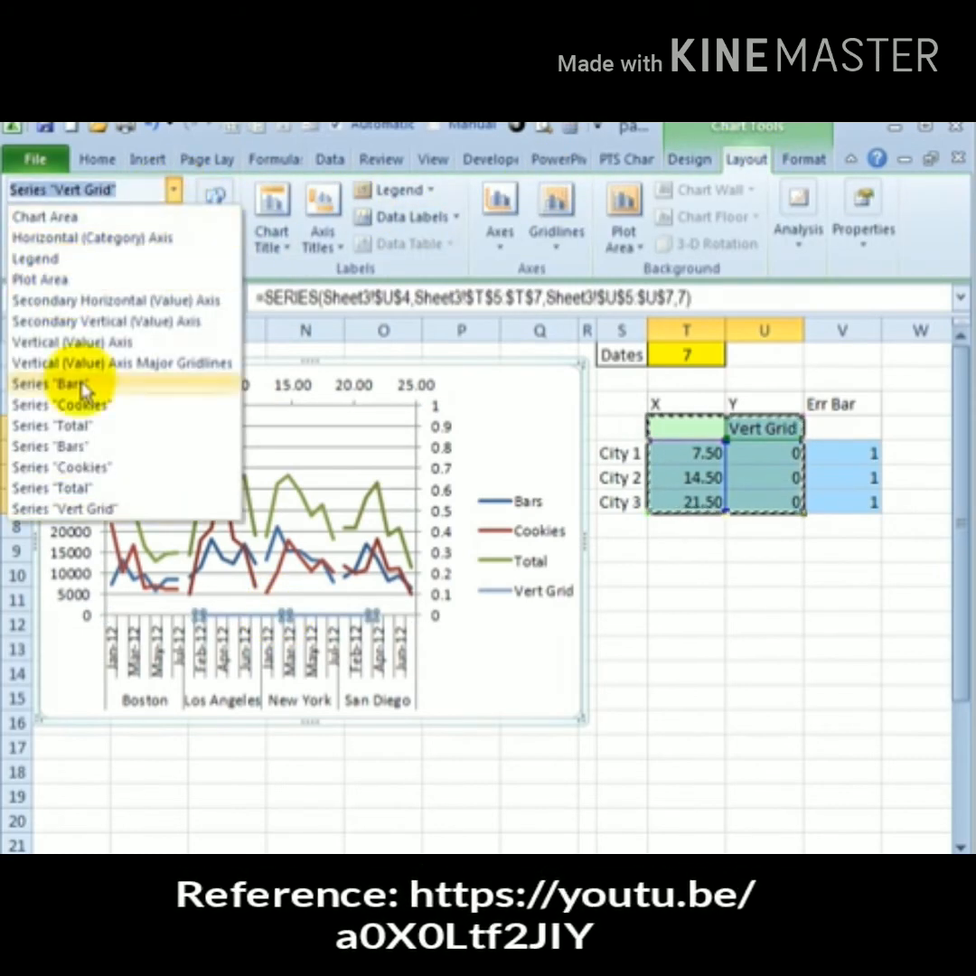
click(56, 509)
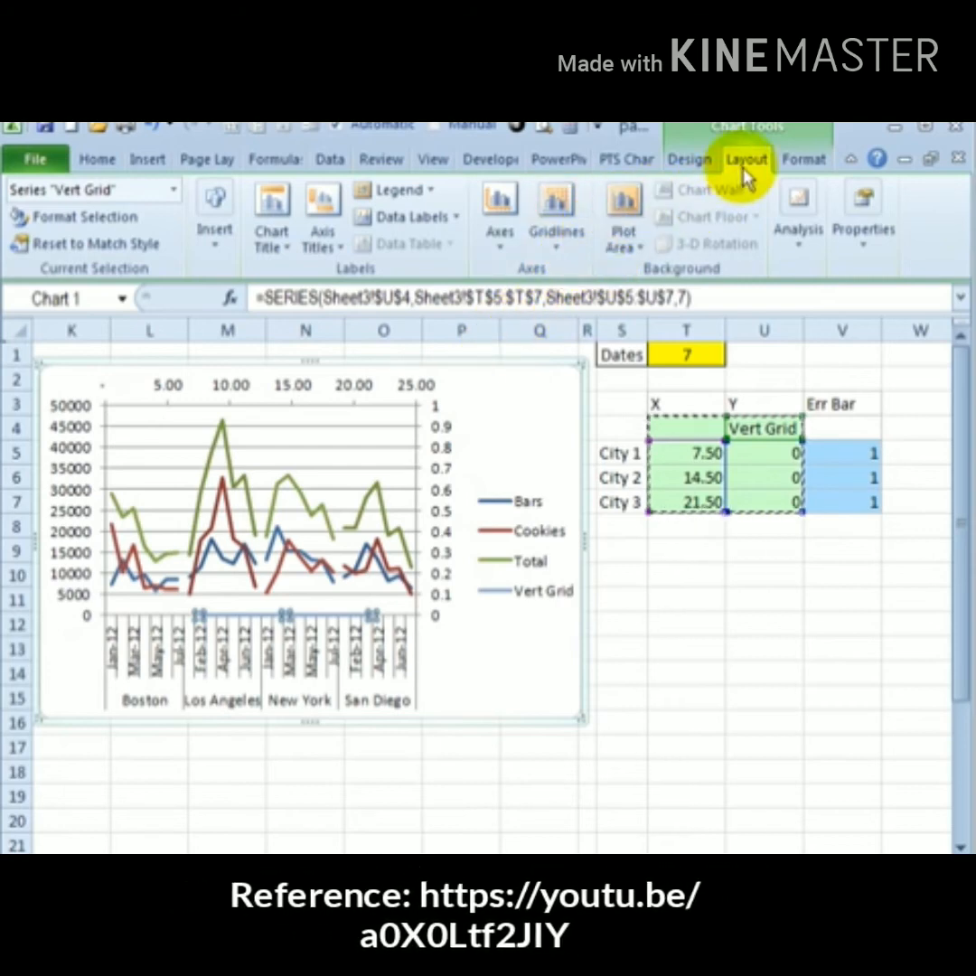
click(798, 255)
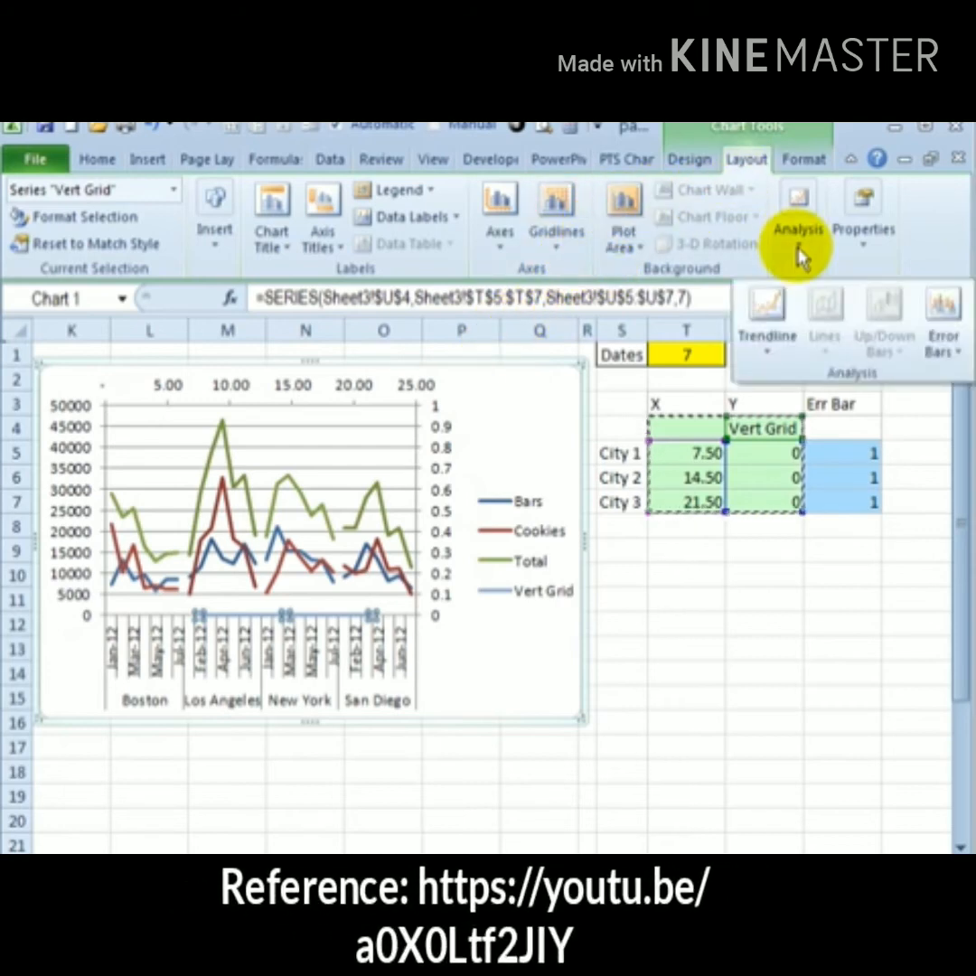
click(943, 330)
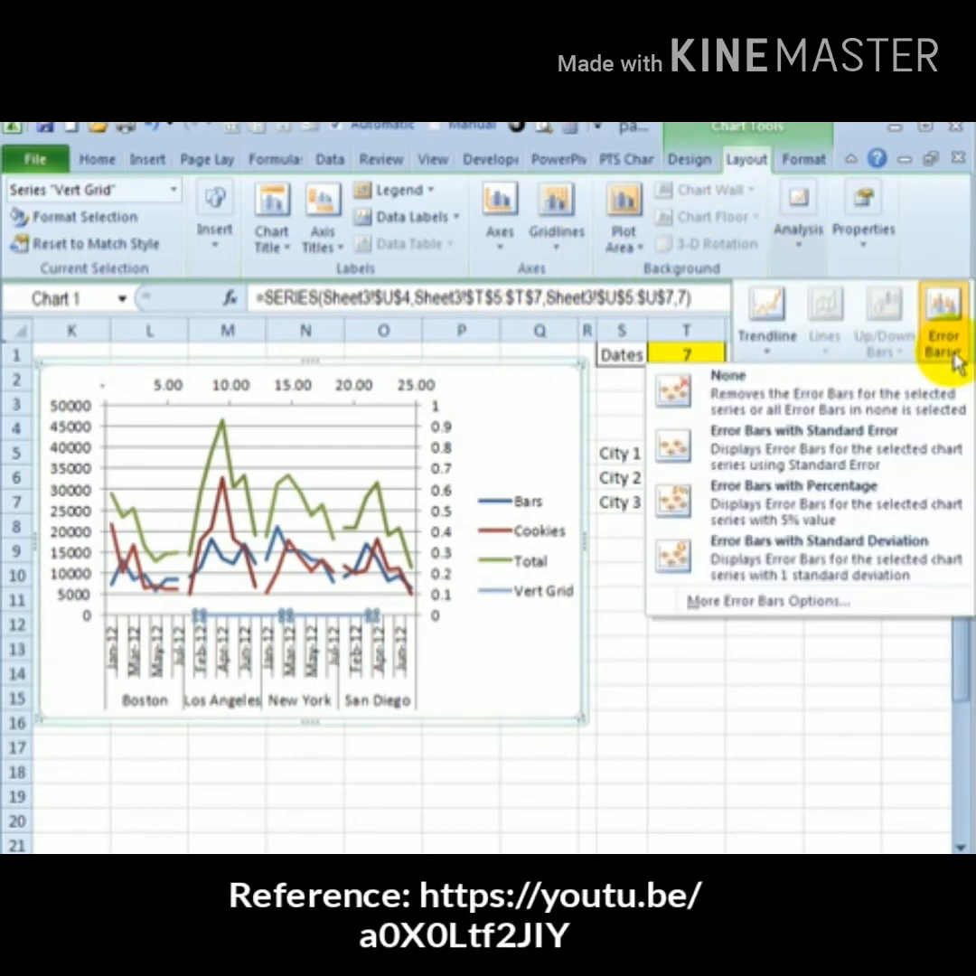
click(720, 605)
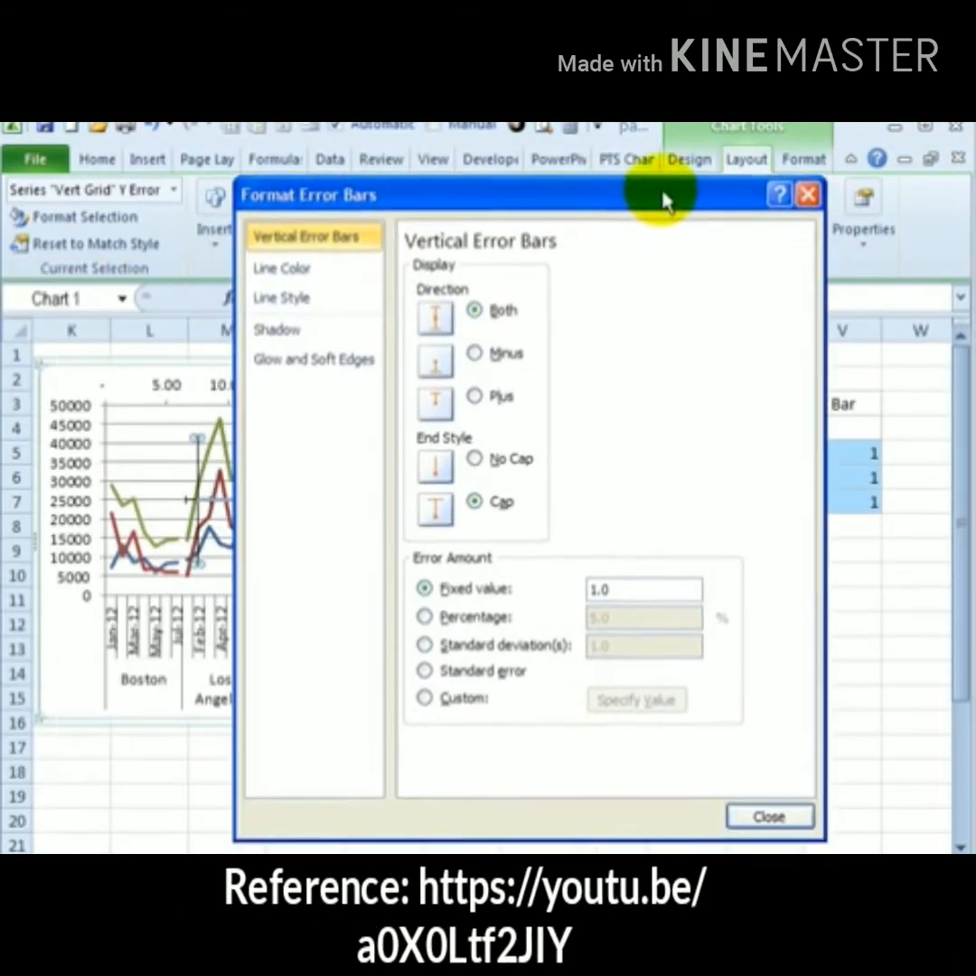
drag(662, 193, 668, 178)
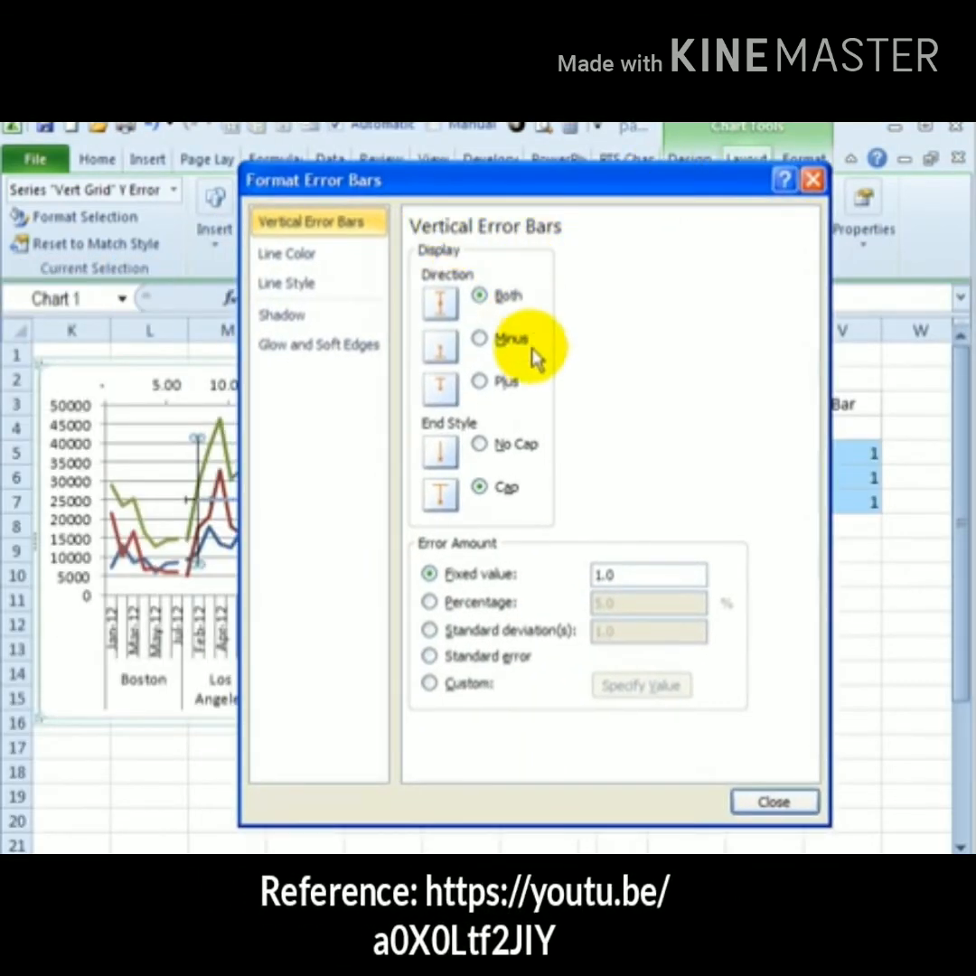
click(479, 382)
click(479, 444)
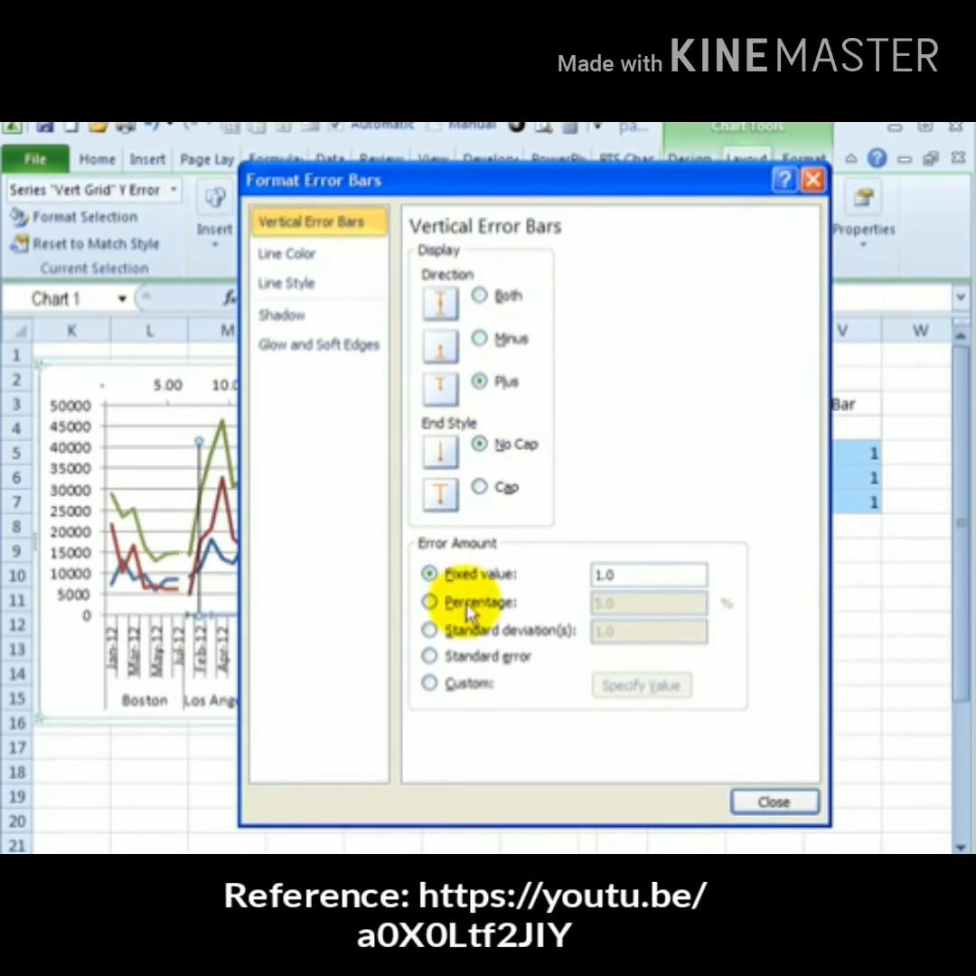
Set the error bar amount to custom positive values from the Err Bar cells V5:V7
click(432, 684)
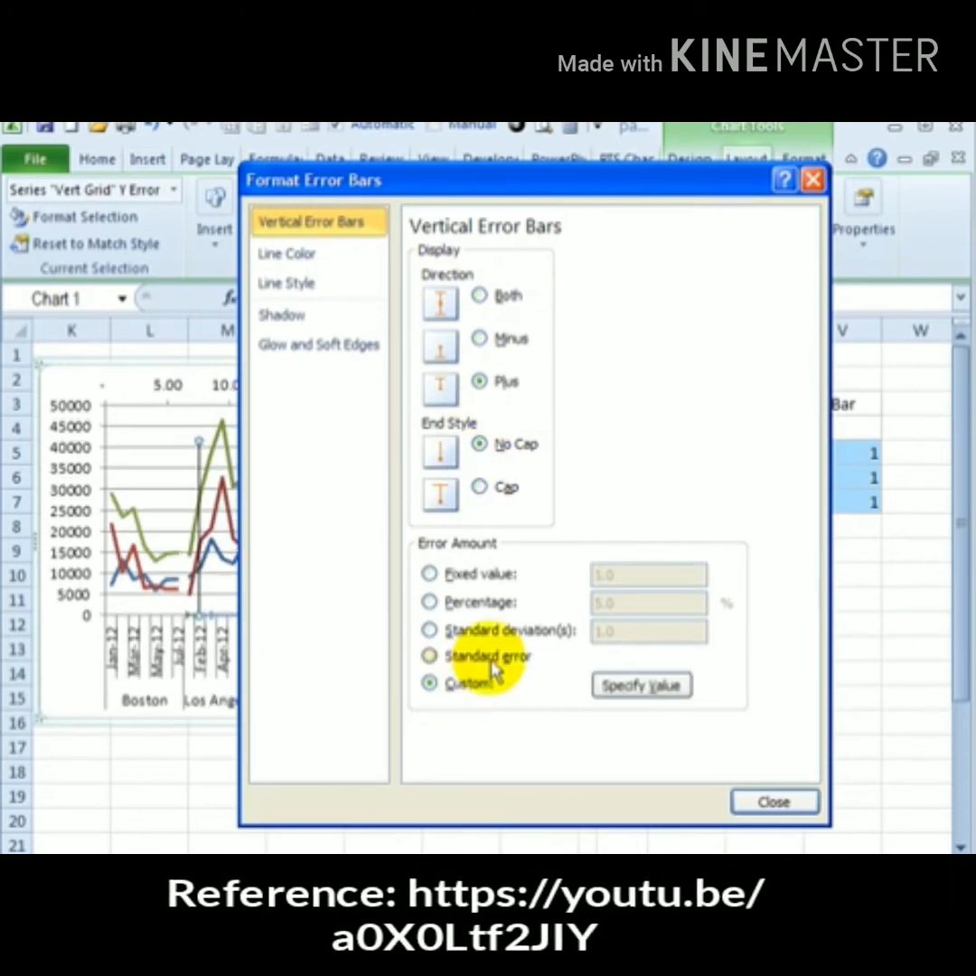
drag(596, 192, 481, 202)
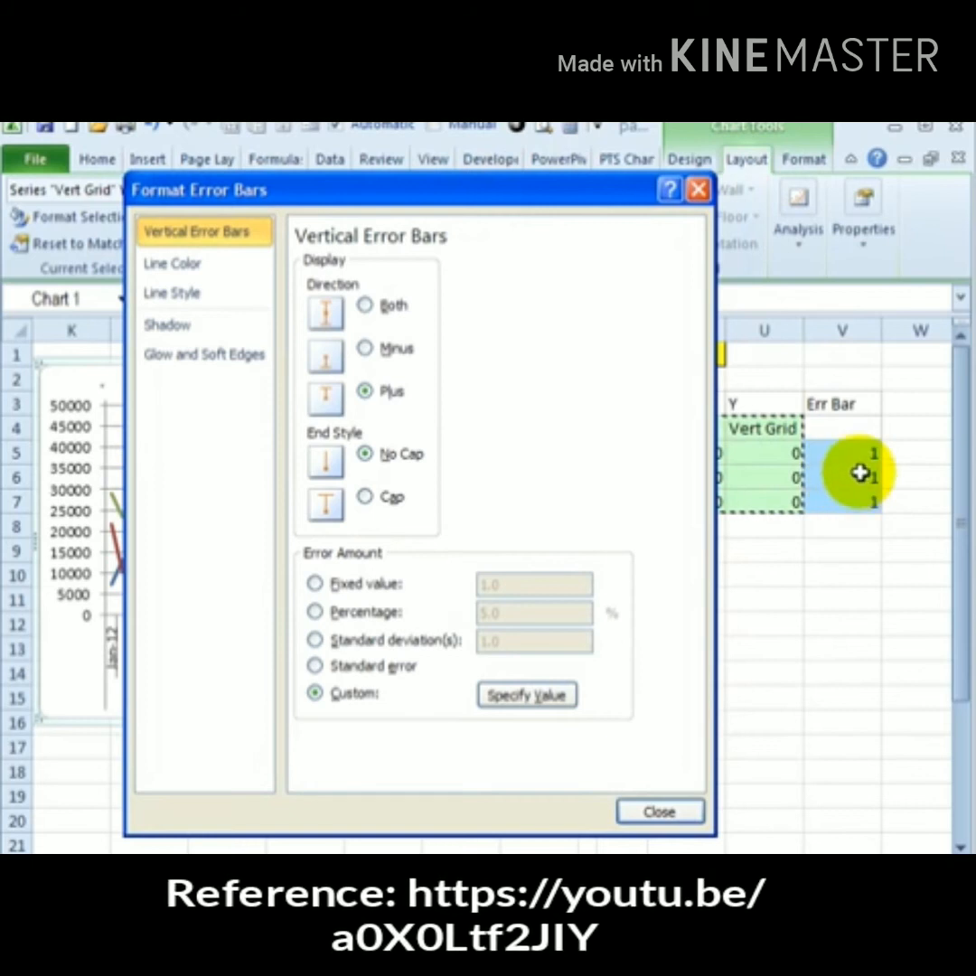
click(528, 696)
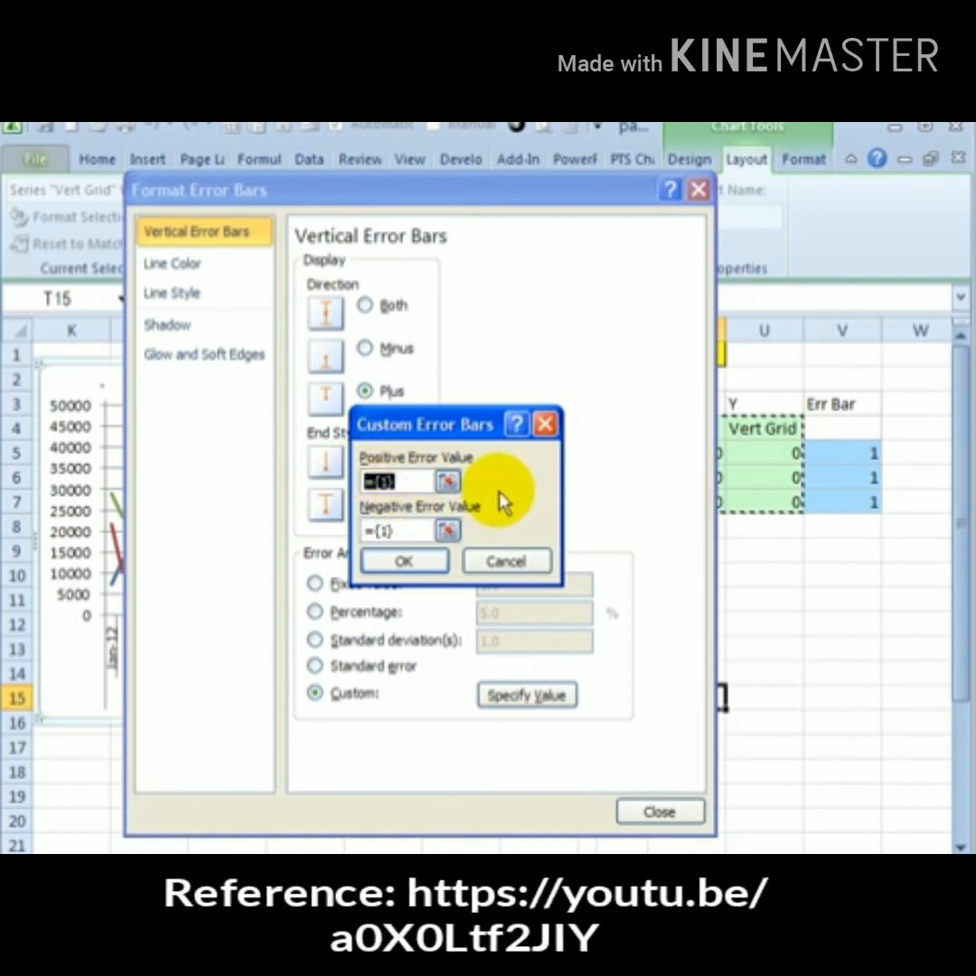
drag(842, 452, 833, 517)
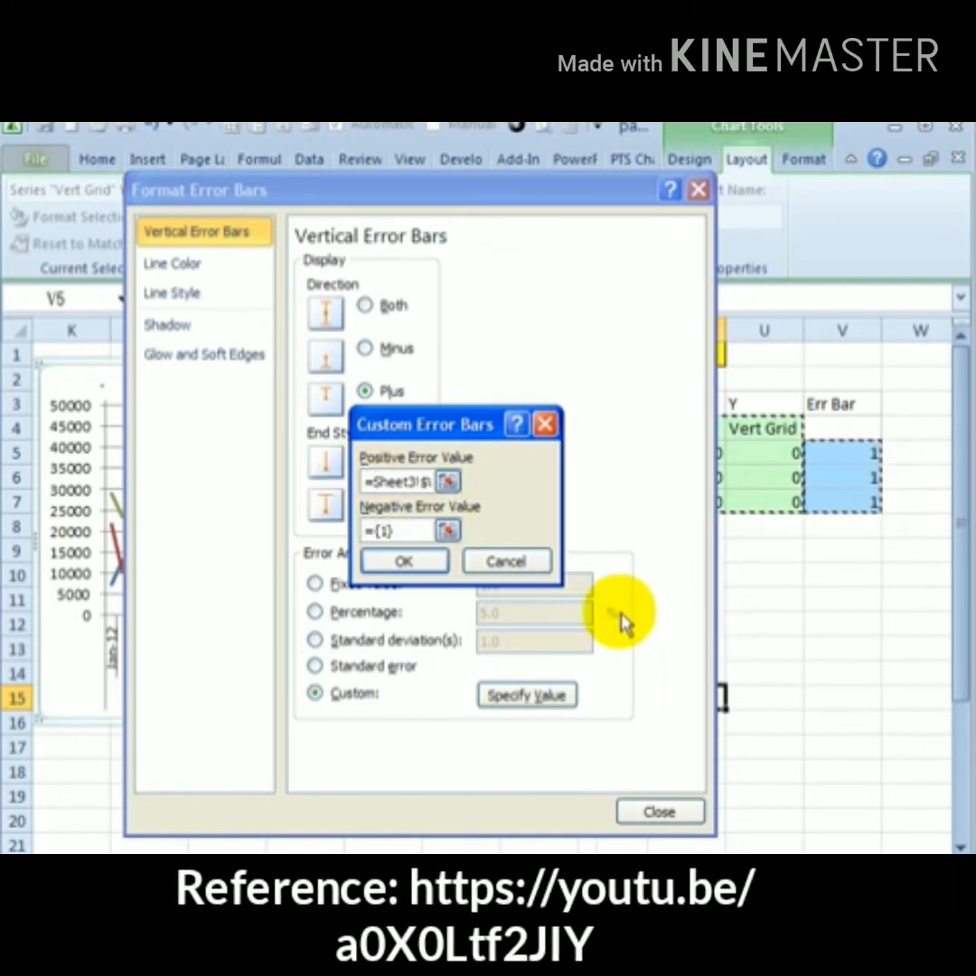
click(406, 561)
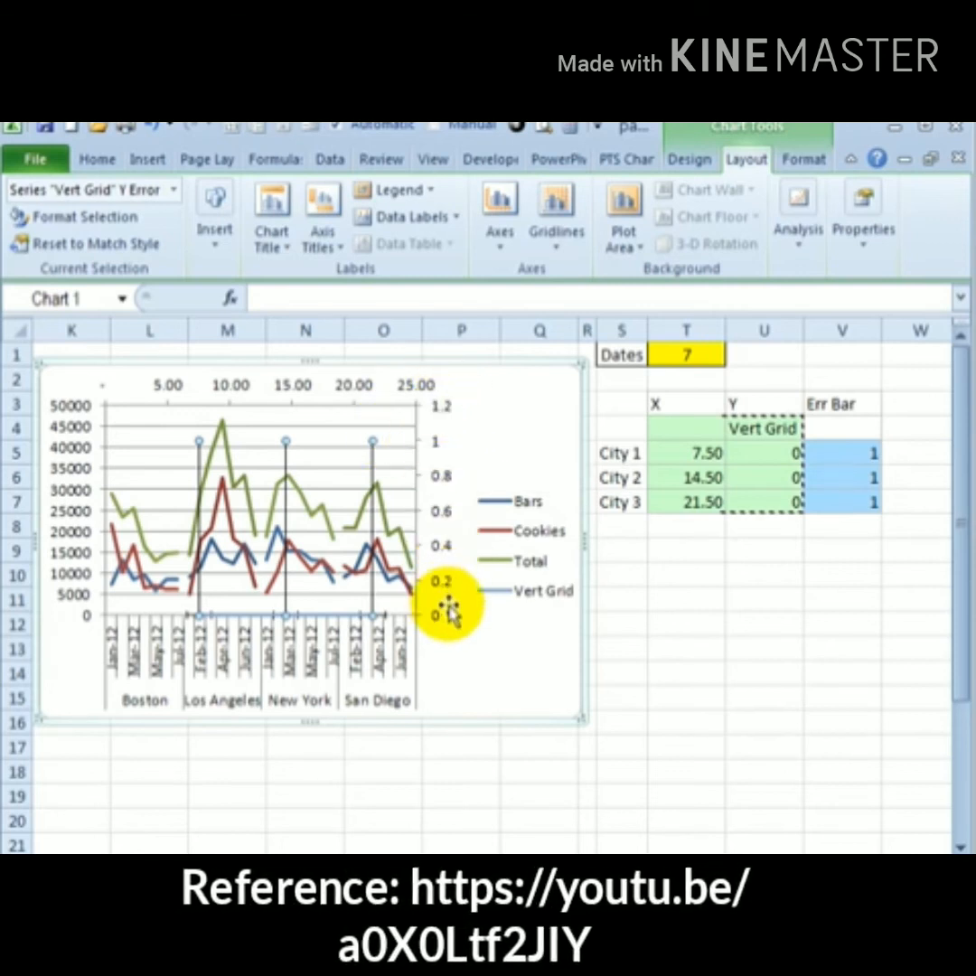
Fix the secondary vertical axis minimum at 0.0 and maximum at 1
click(449, 483)
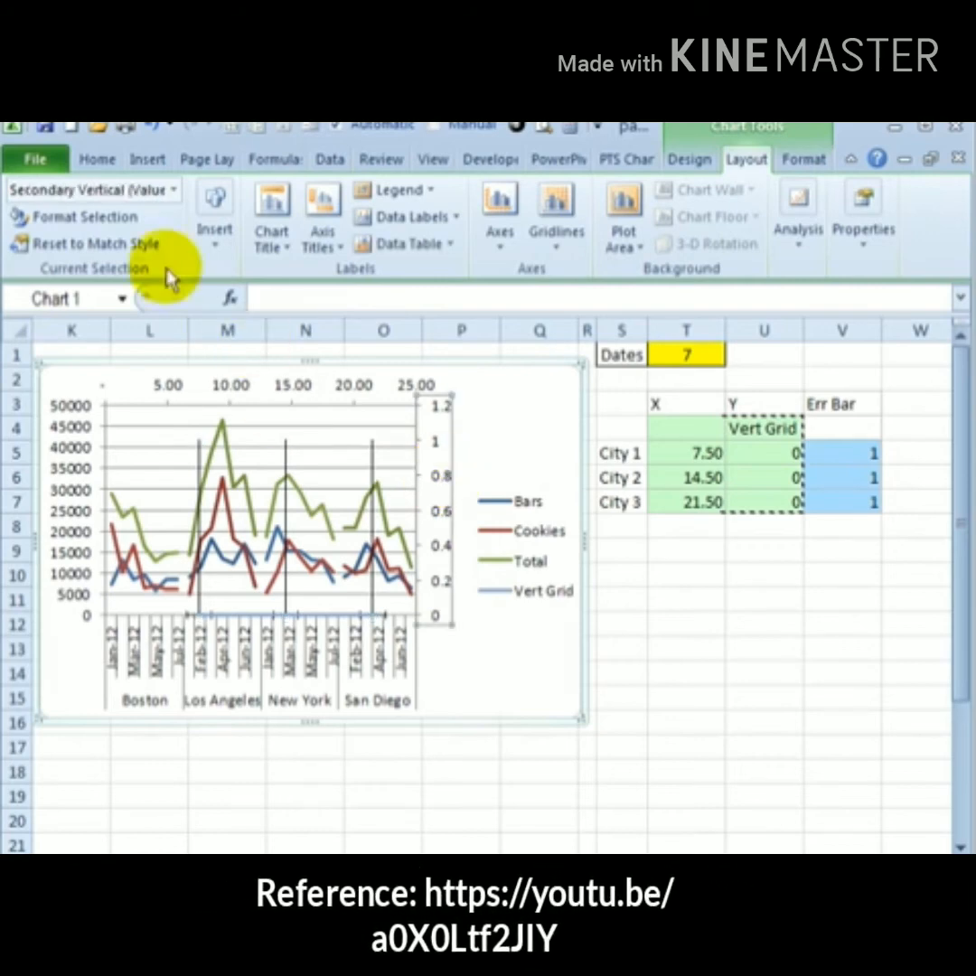
click(95, 228)
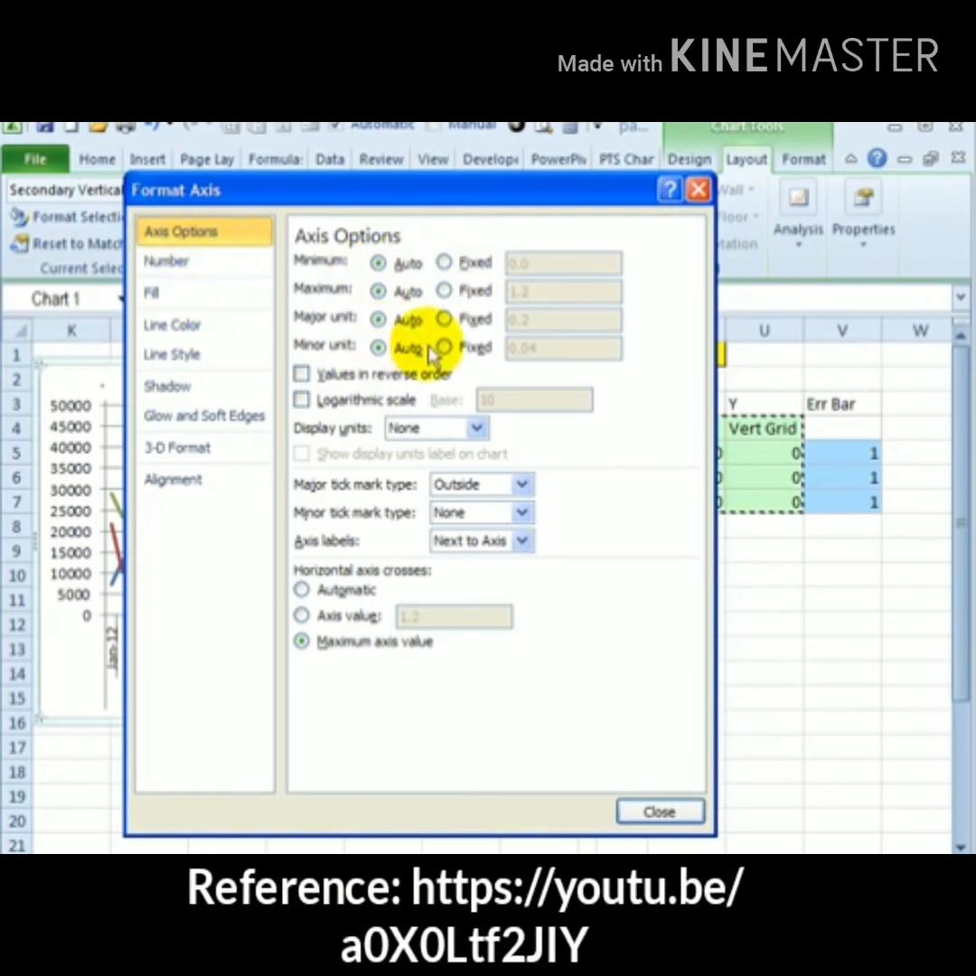
click(445, 262)
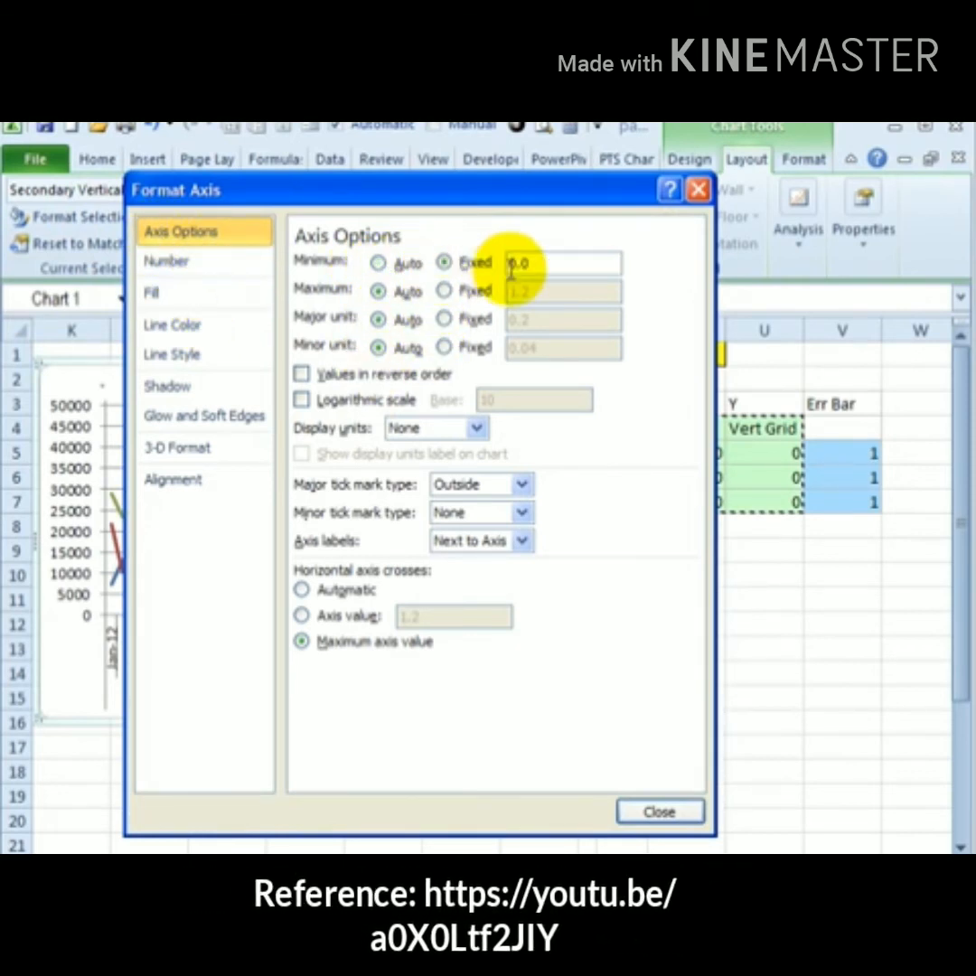
click(445, 291)
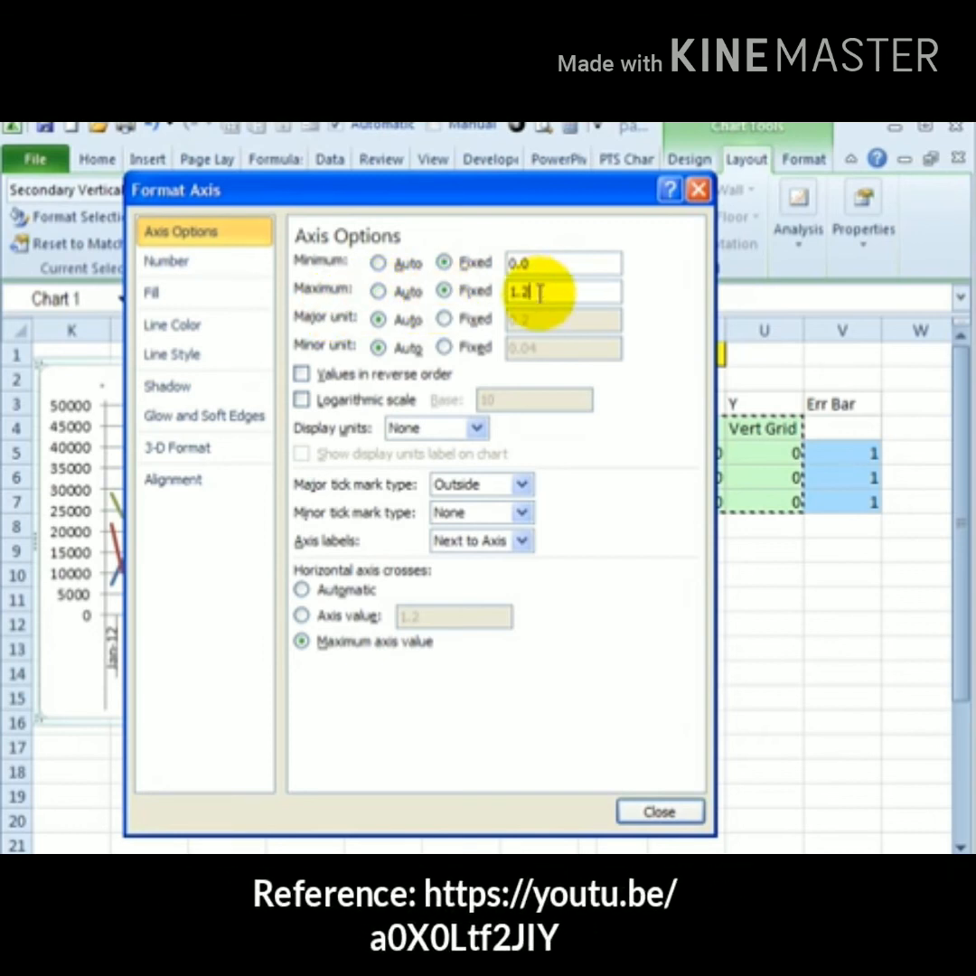
text(1)
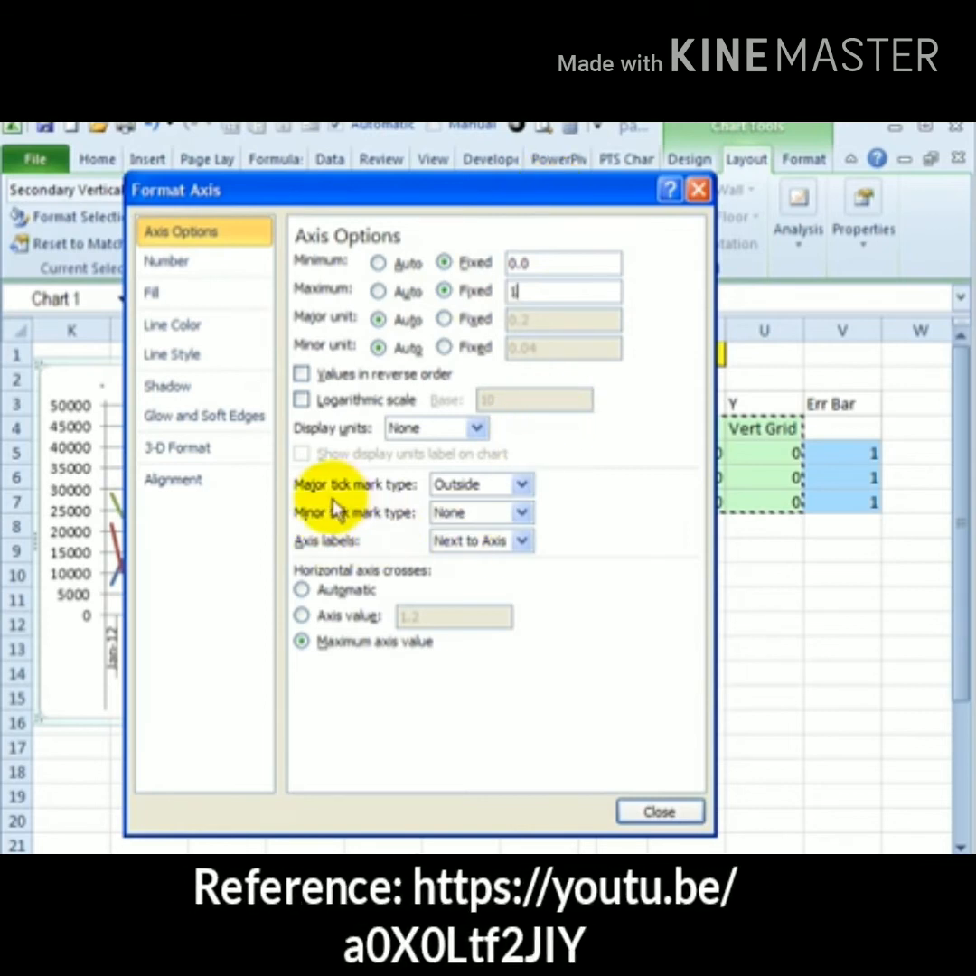
Set the secondary vertical axis major tick marks and axis labels to None
click(521, 485)
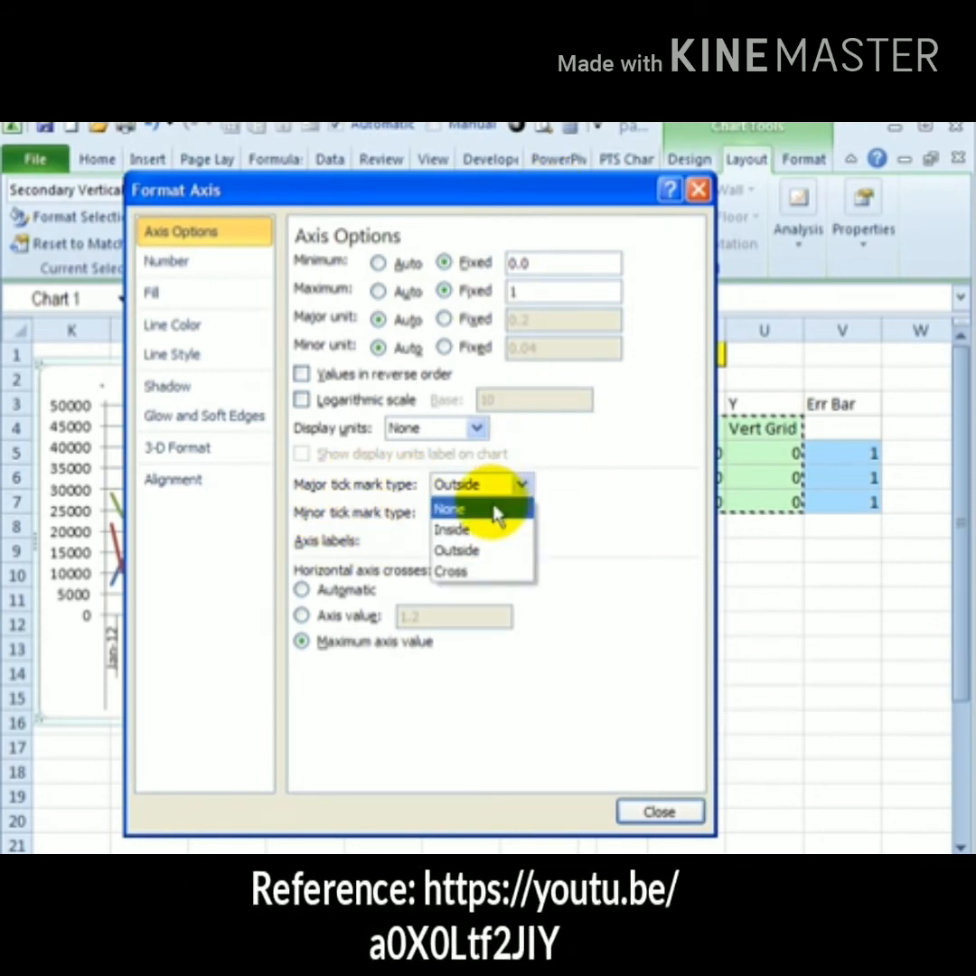
click(484, 510)
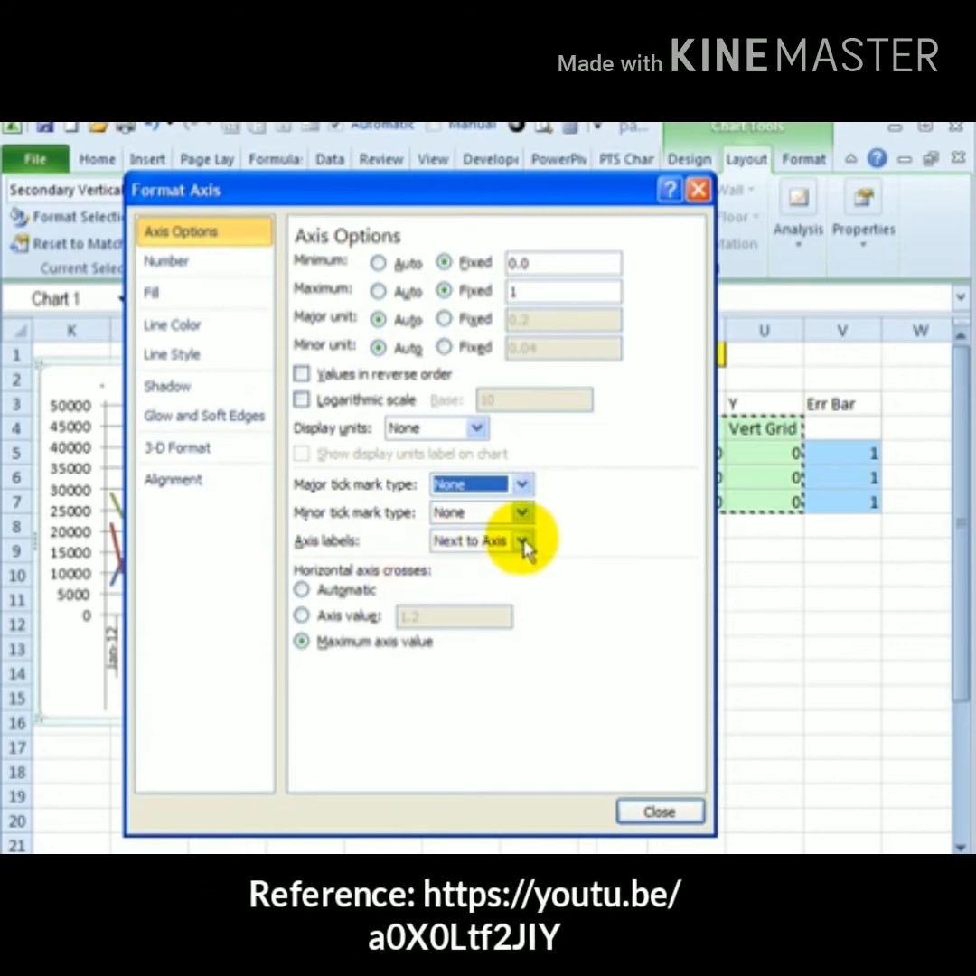
click(523, 541)
click(468, 627)
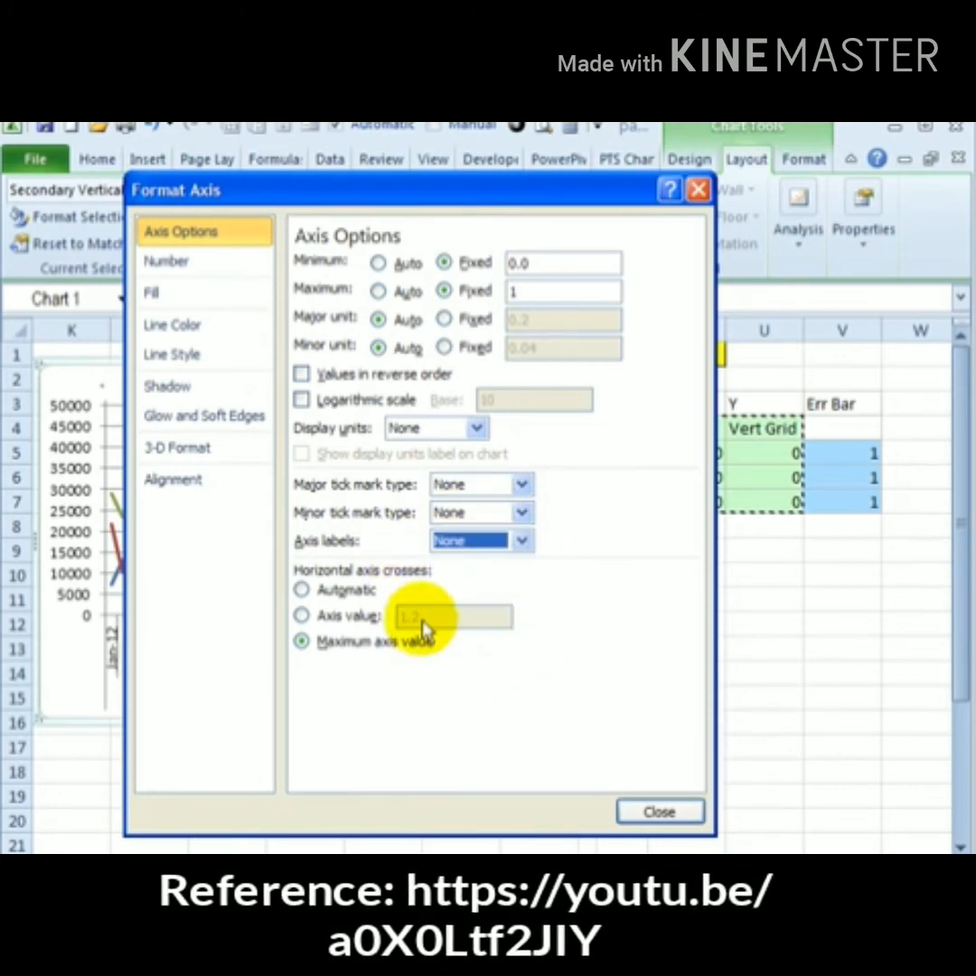
click(661, 812)
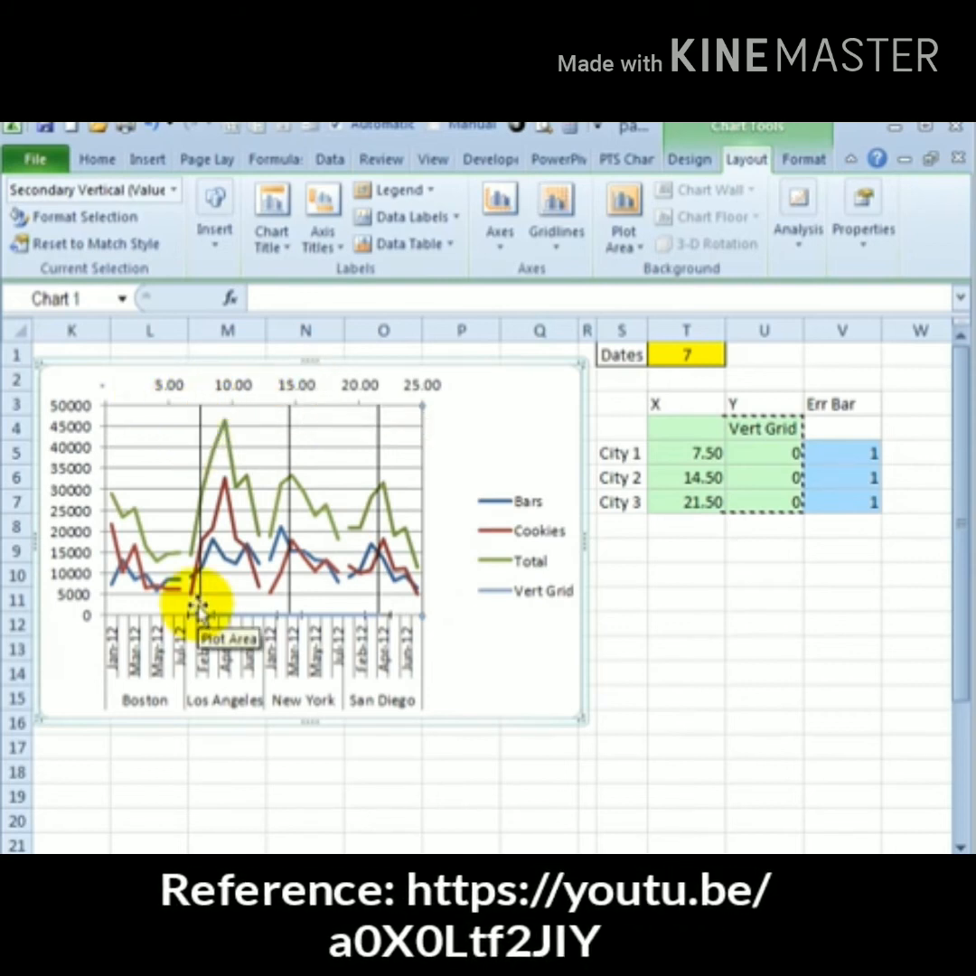
Delete the secondary horizontal axis from the chart
click(246, 383)
key(Delete)
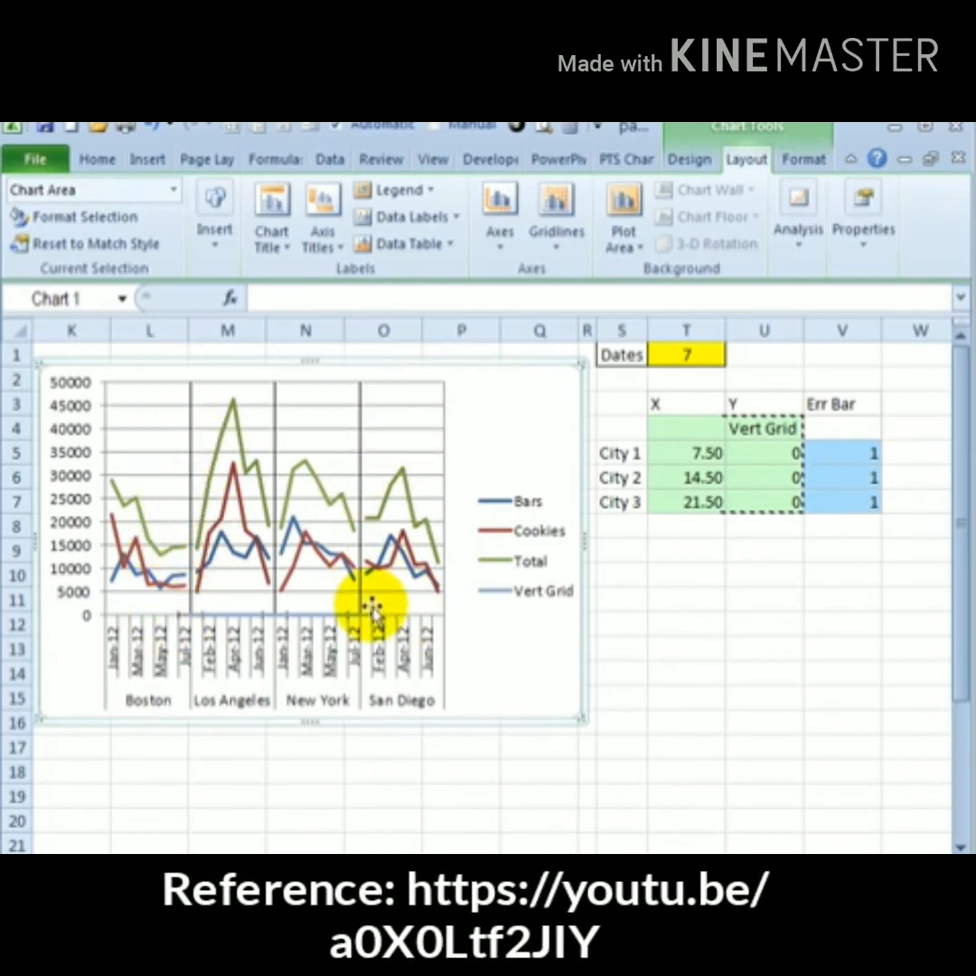
Set the Vert Grid series line color to No line
click(296, 616)
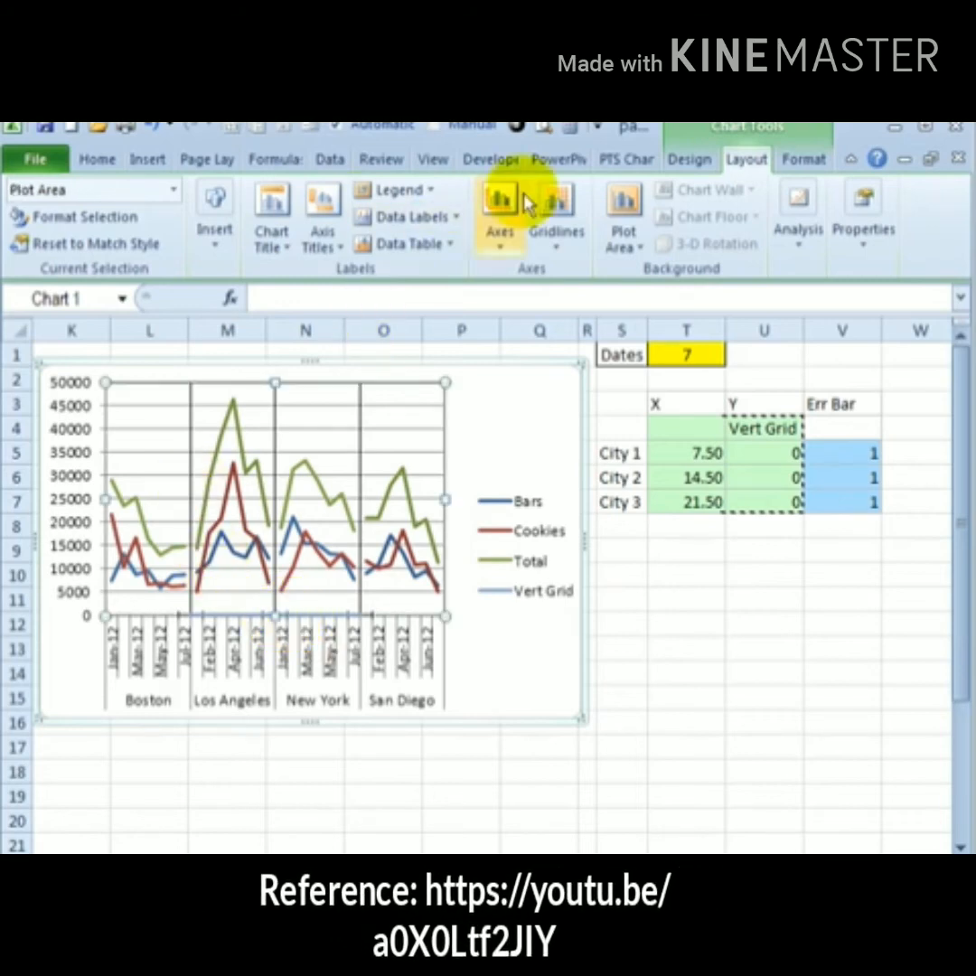
click(175, 191)
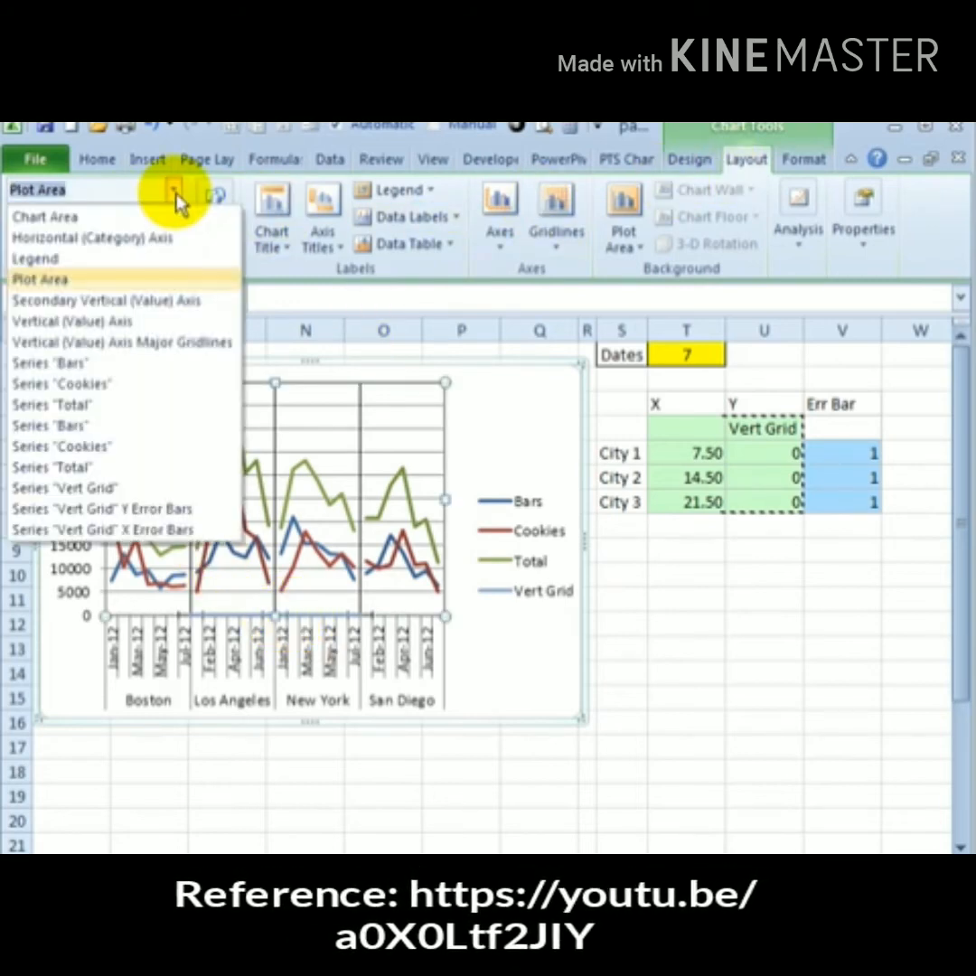
click(96, 469)
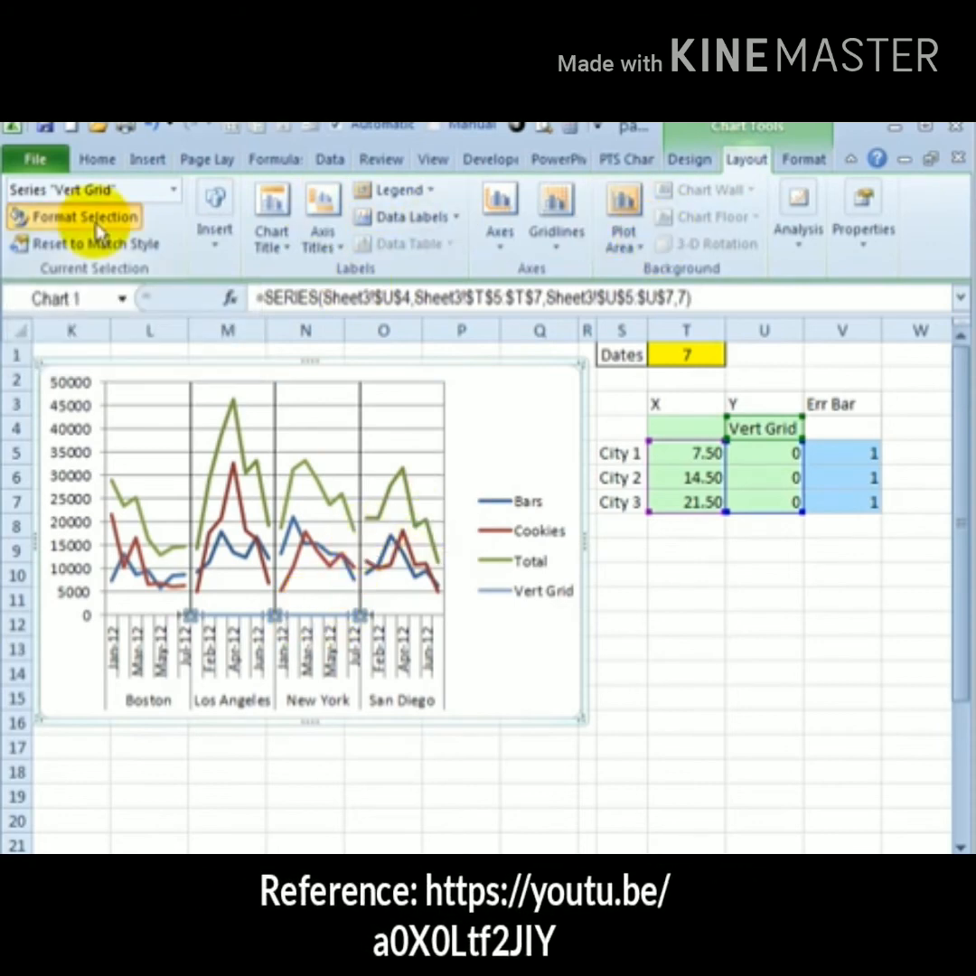
click(101, 226)
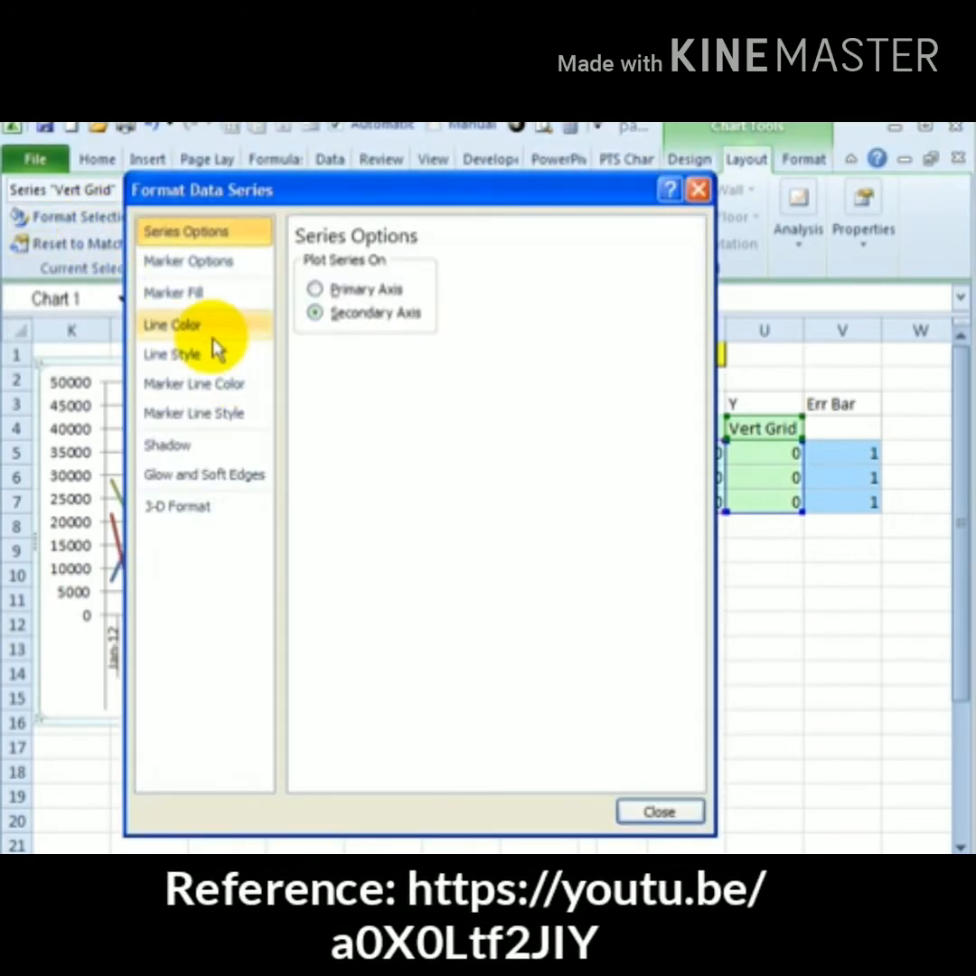
click(177, 323)
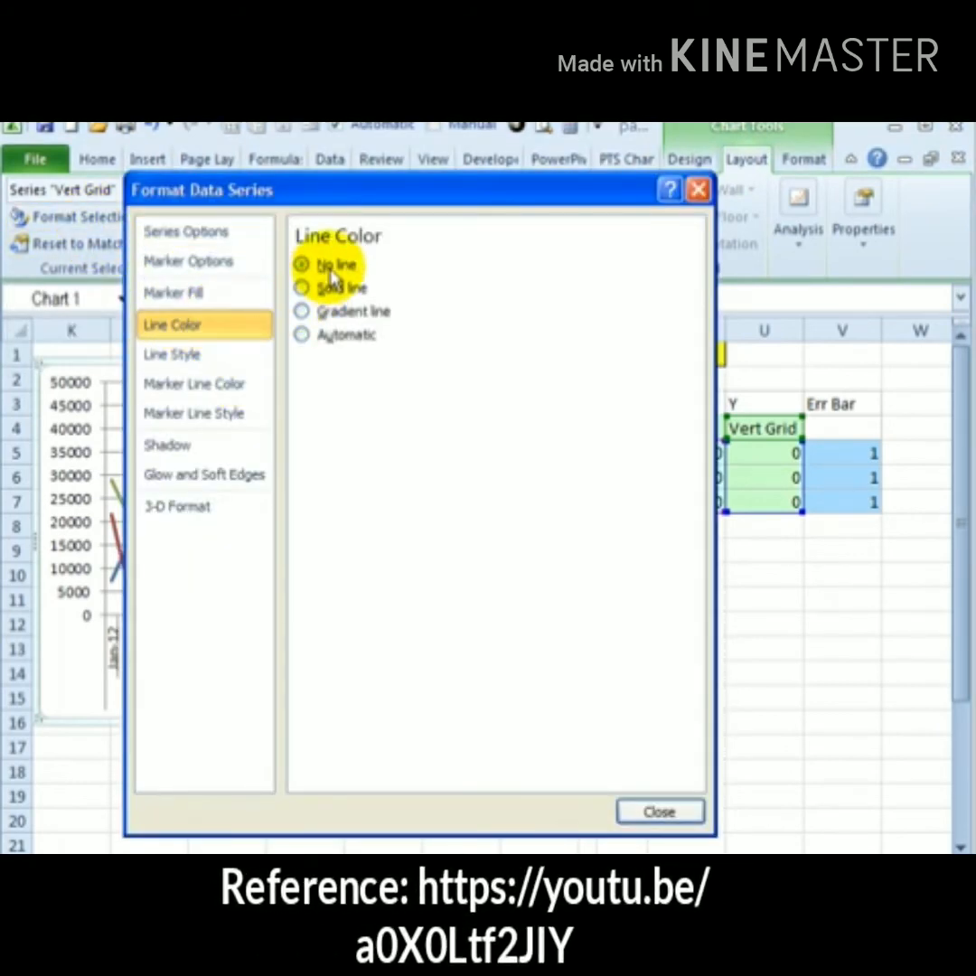
click(661, 811)
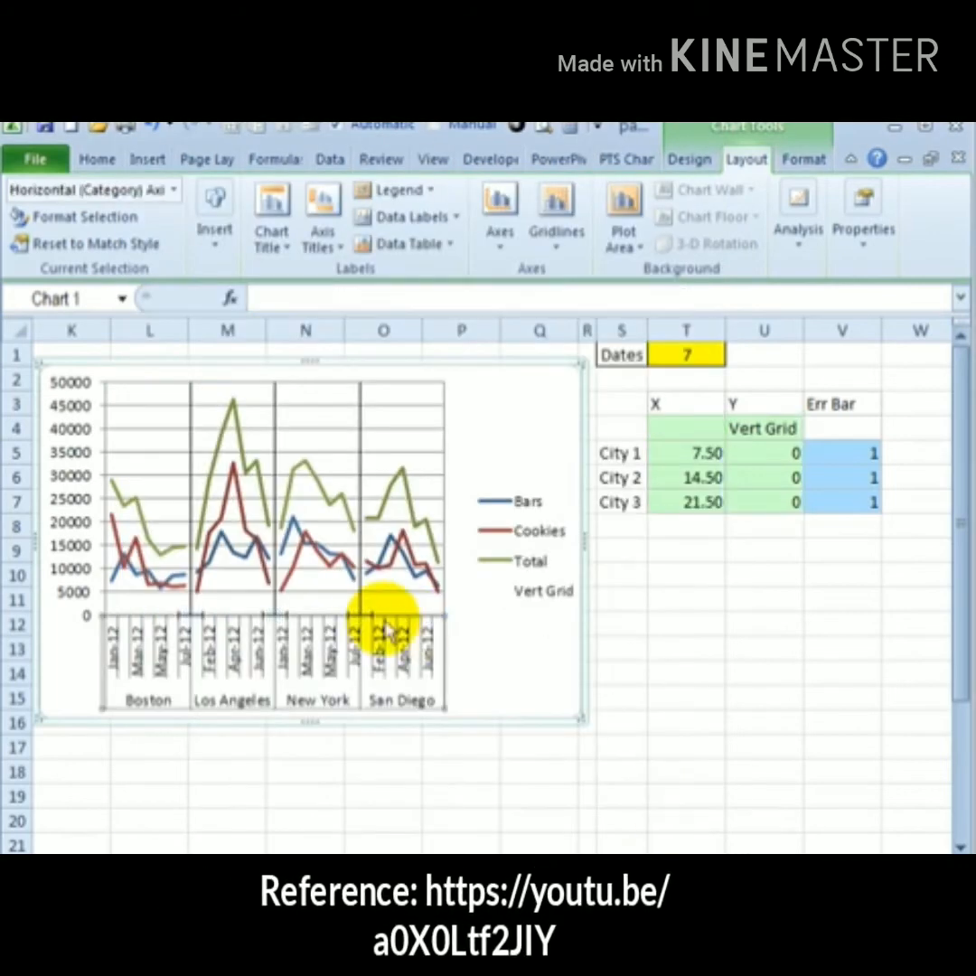
key(Escape)
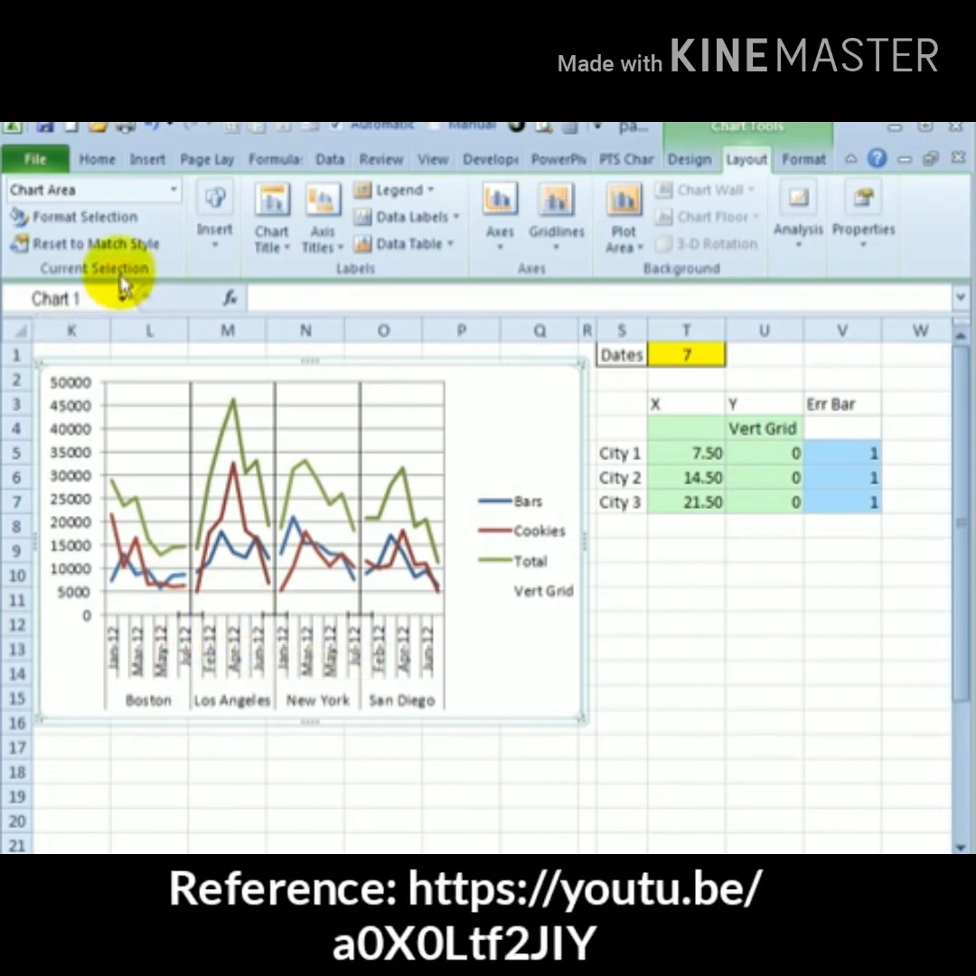
click(173, 195)
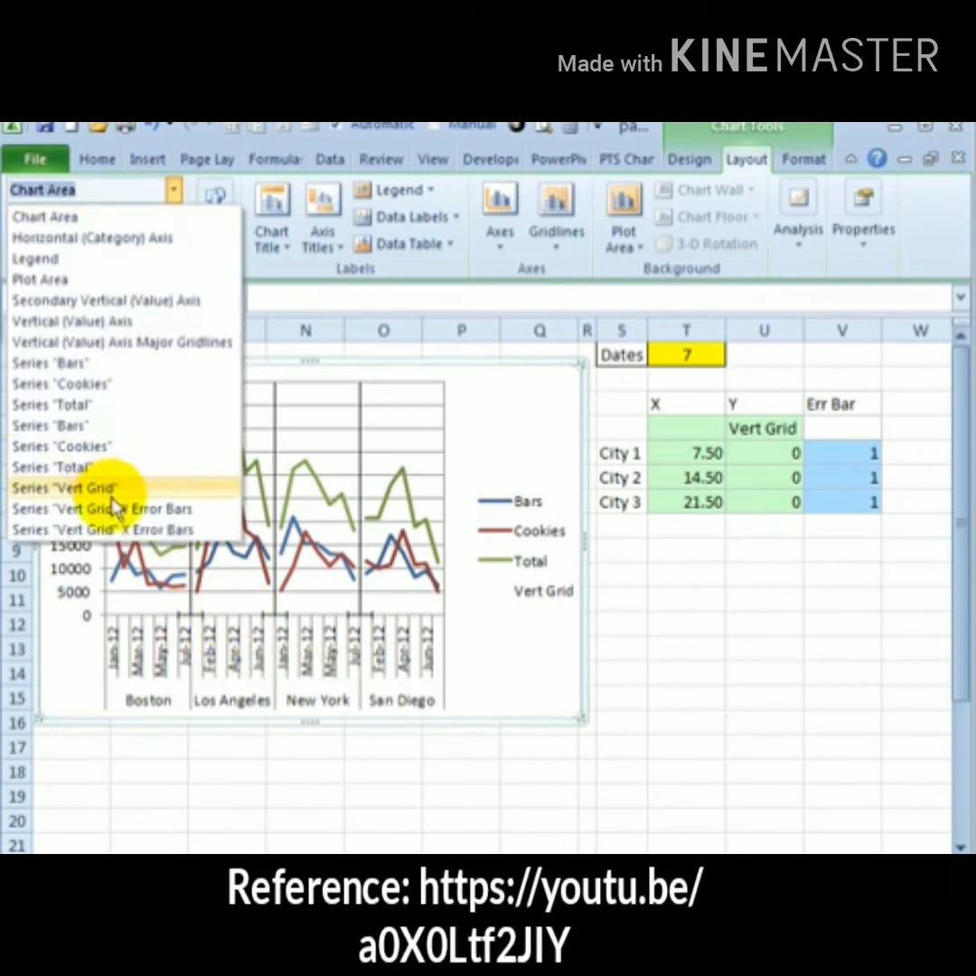
click(91, 424)
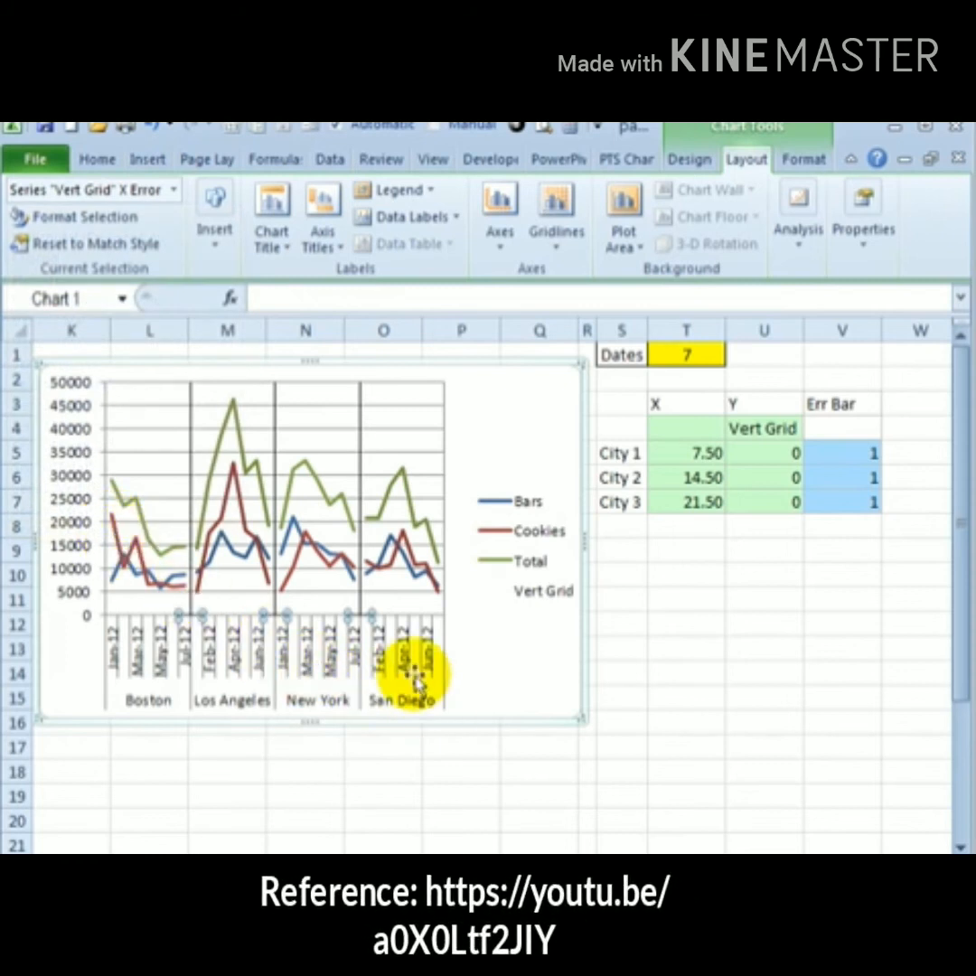
click(478, 718)
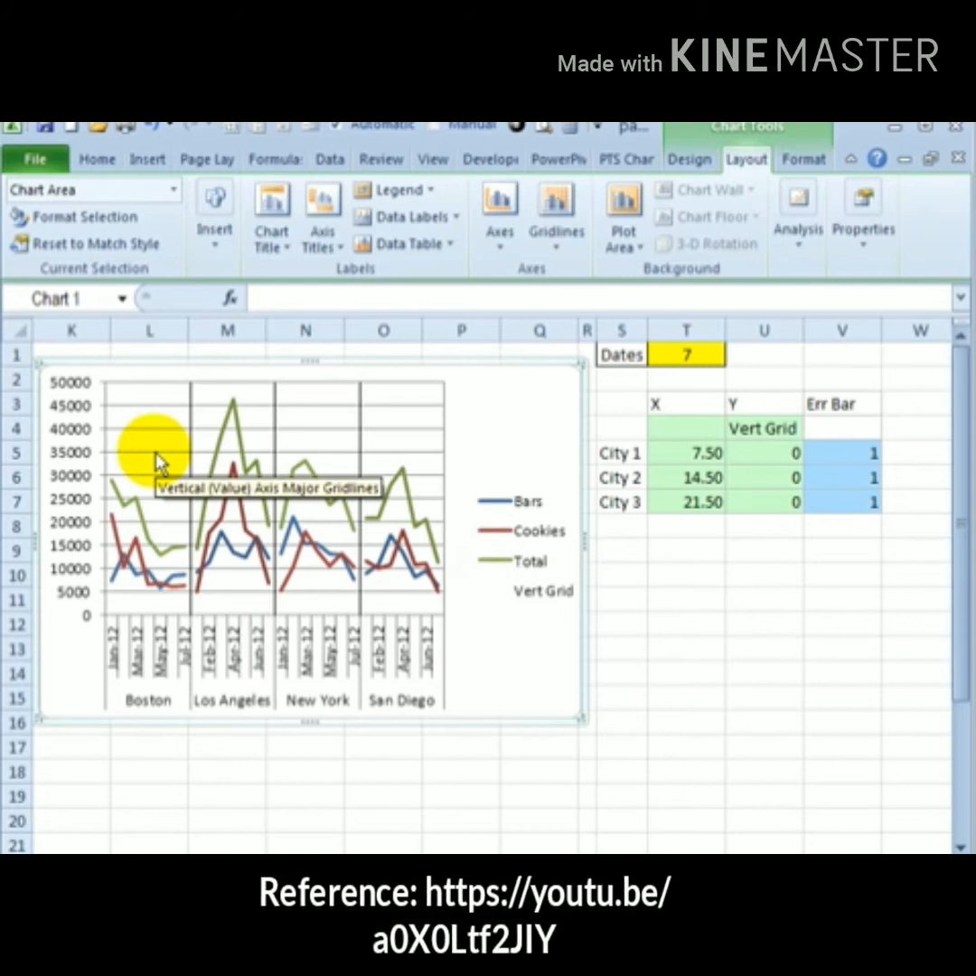
Set the vertical axis major gridlines to a solid white line
click(157, 458)
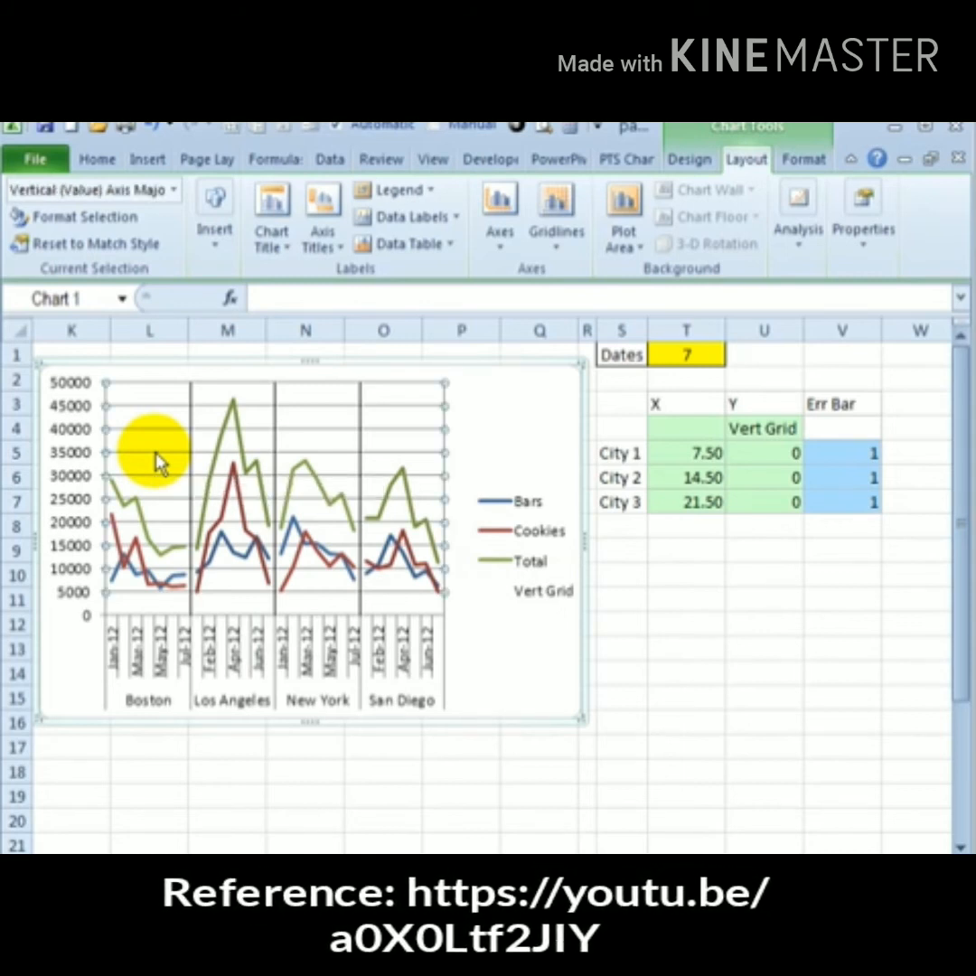
double_click(156, 458)
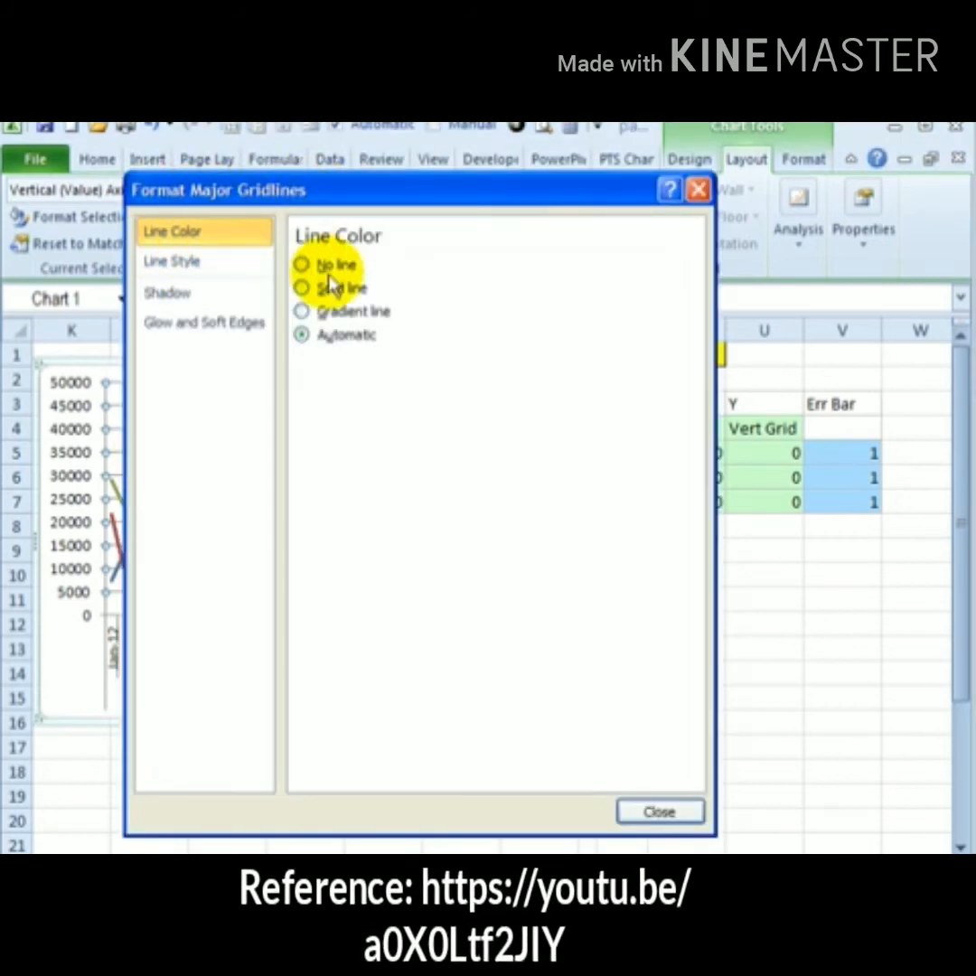
click(301, 287)
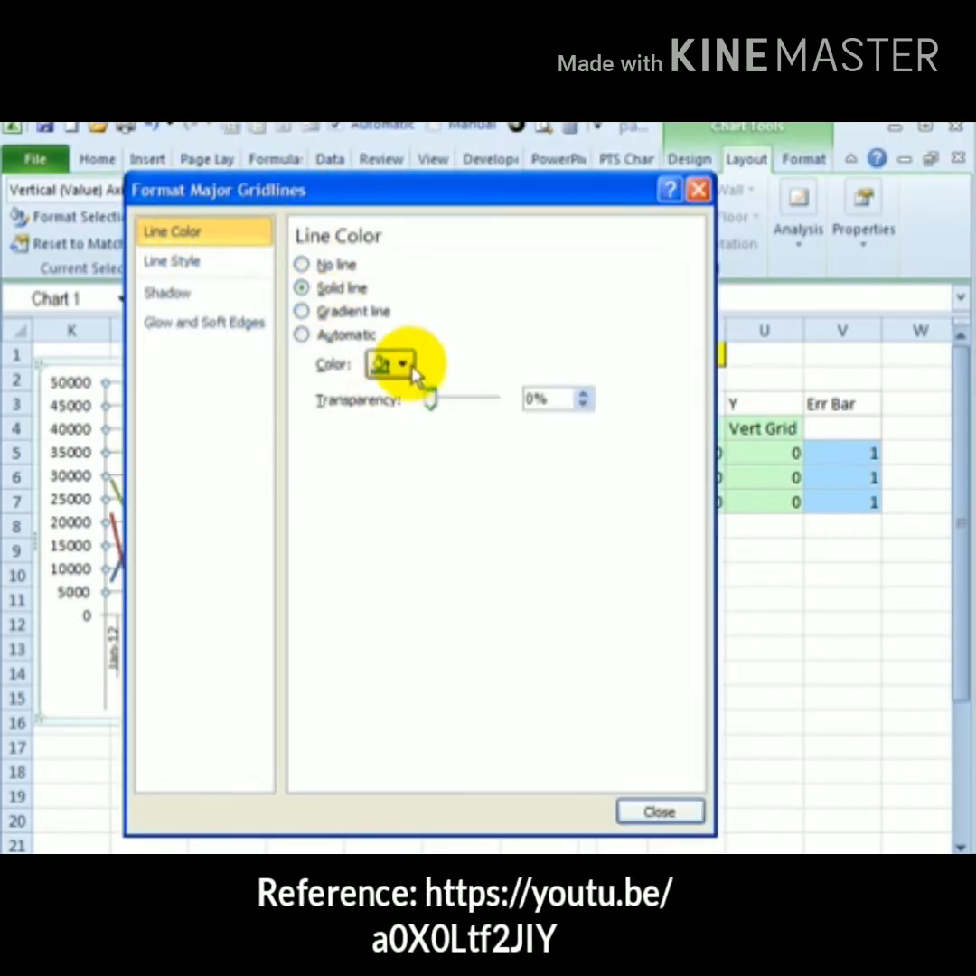
click(390, 363)
click(392, 457)
click(664, 820)
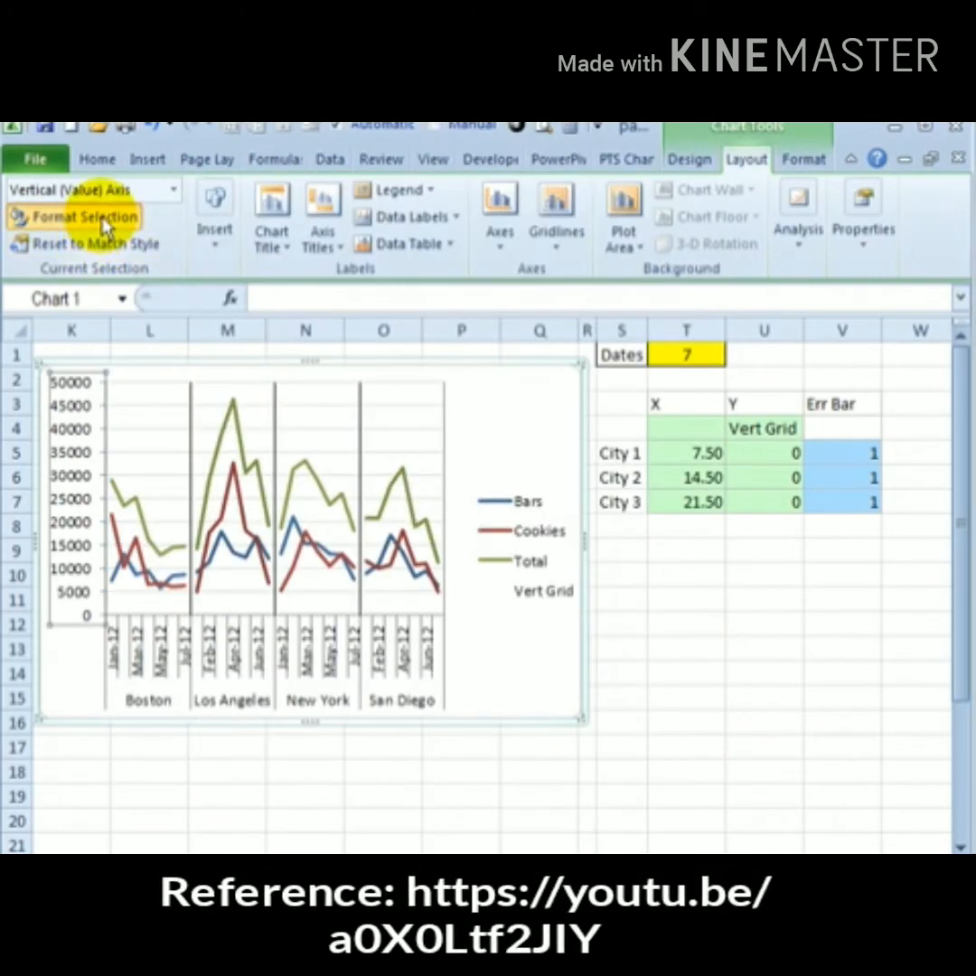
Set the primary vertical axis major unit to a fixed 10000
click(106, 226)
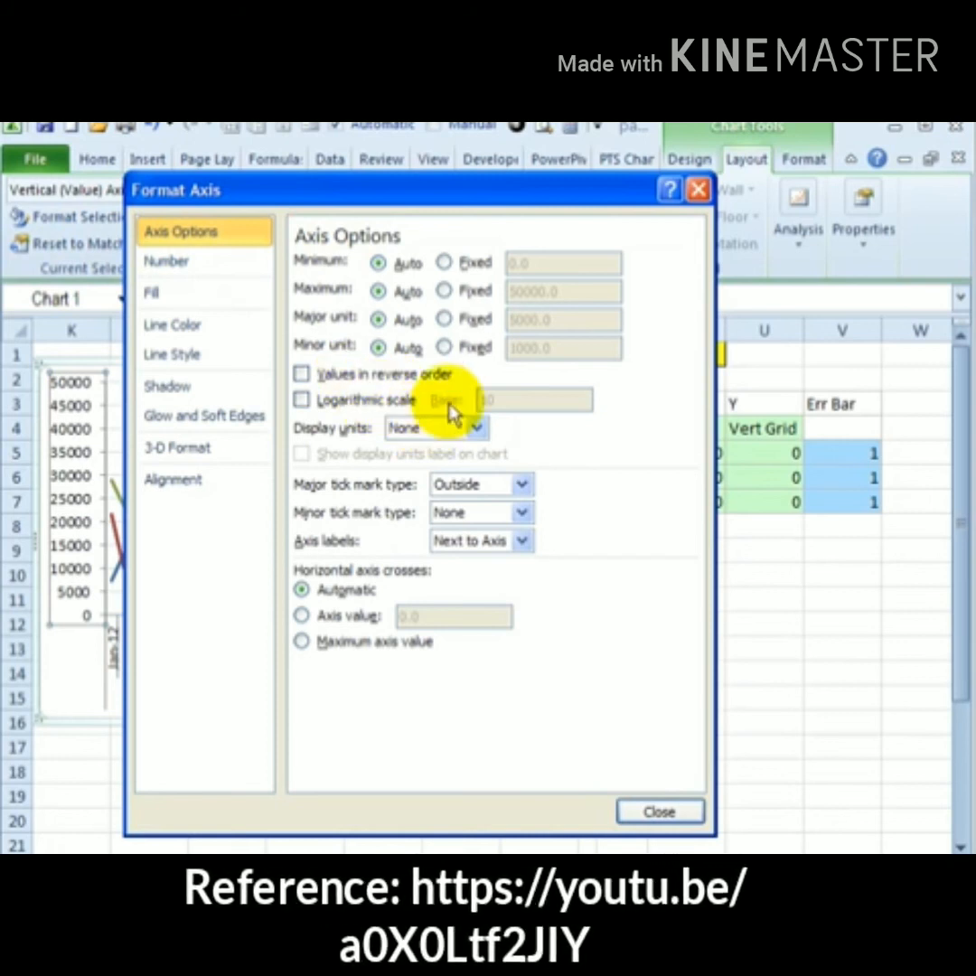
click(443, 319)
text(10000)
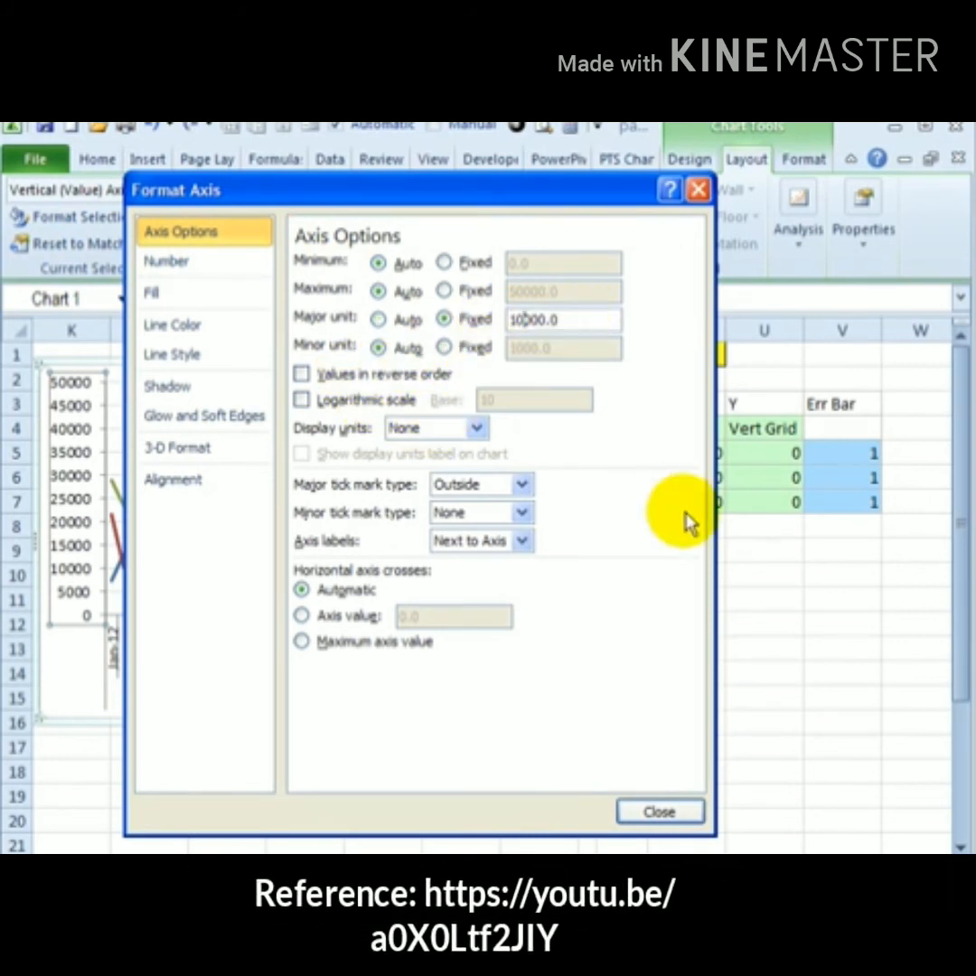
click(659, 812)
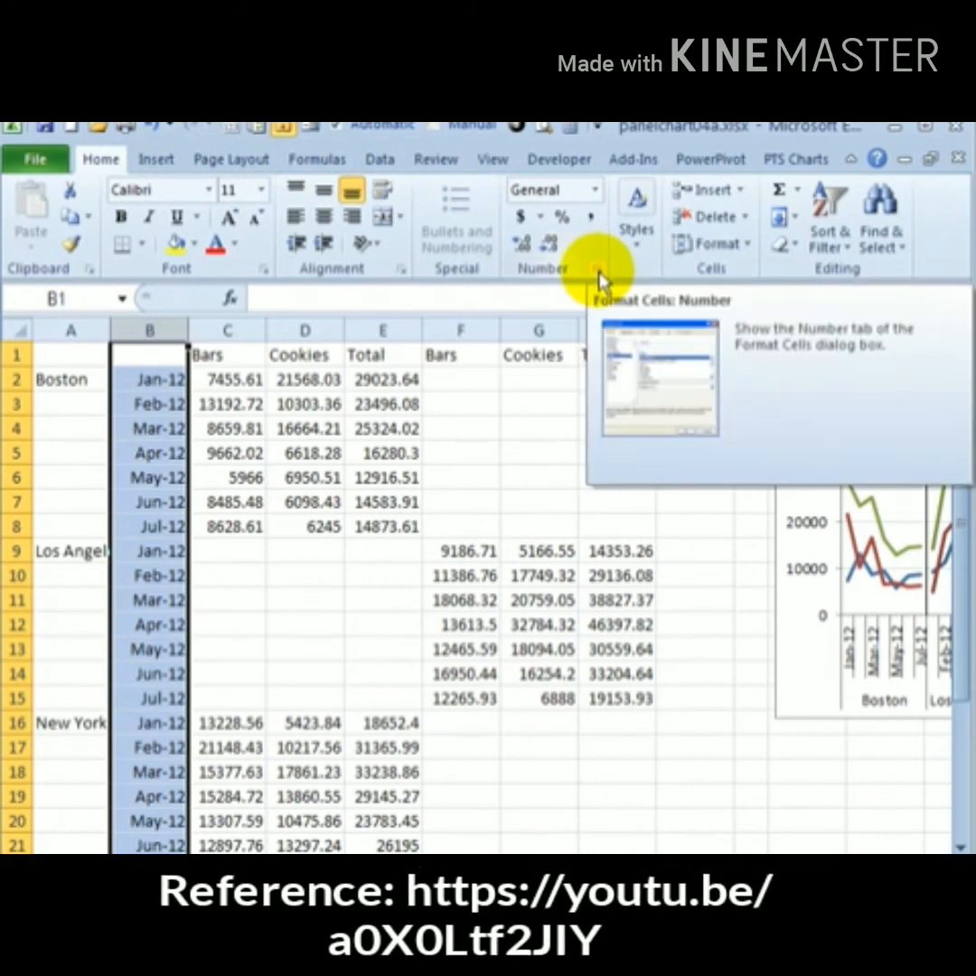
Format the selected month cells in column B with the single-letter "M" date type
click(599, 279)
click(201, 373)
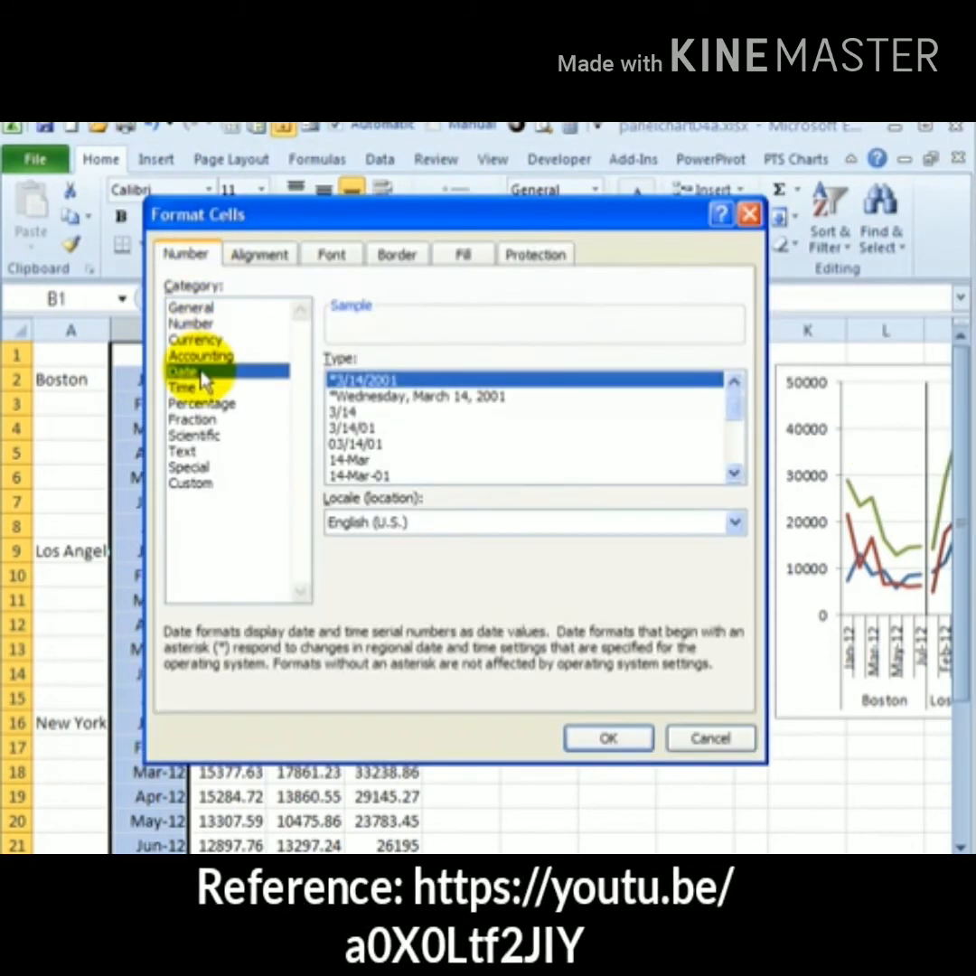
scroll(725, 485, down, 2)
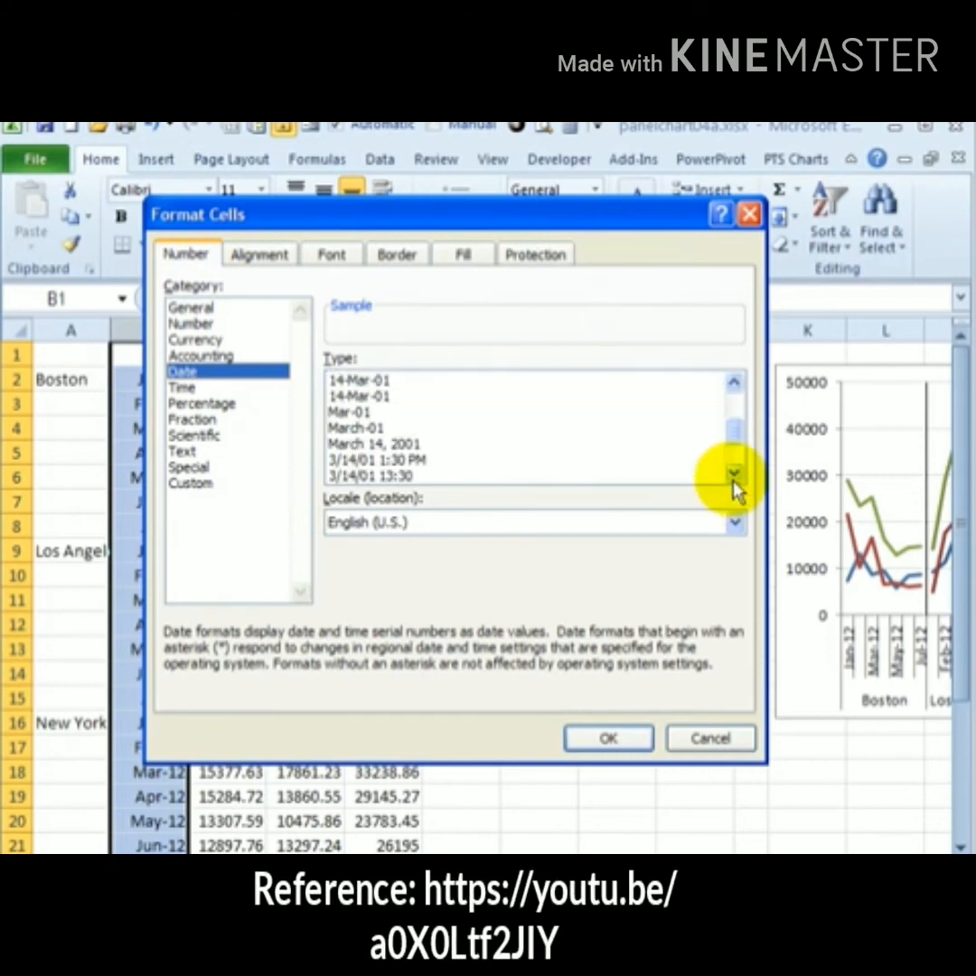
scroll(735, 488, down, 1)
click(379, 443)
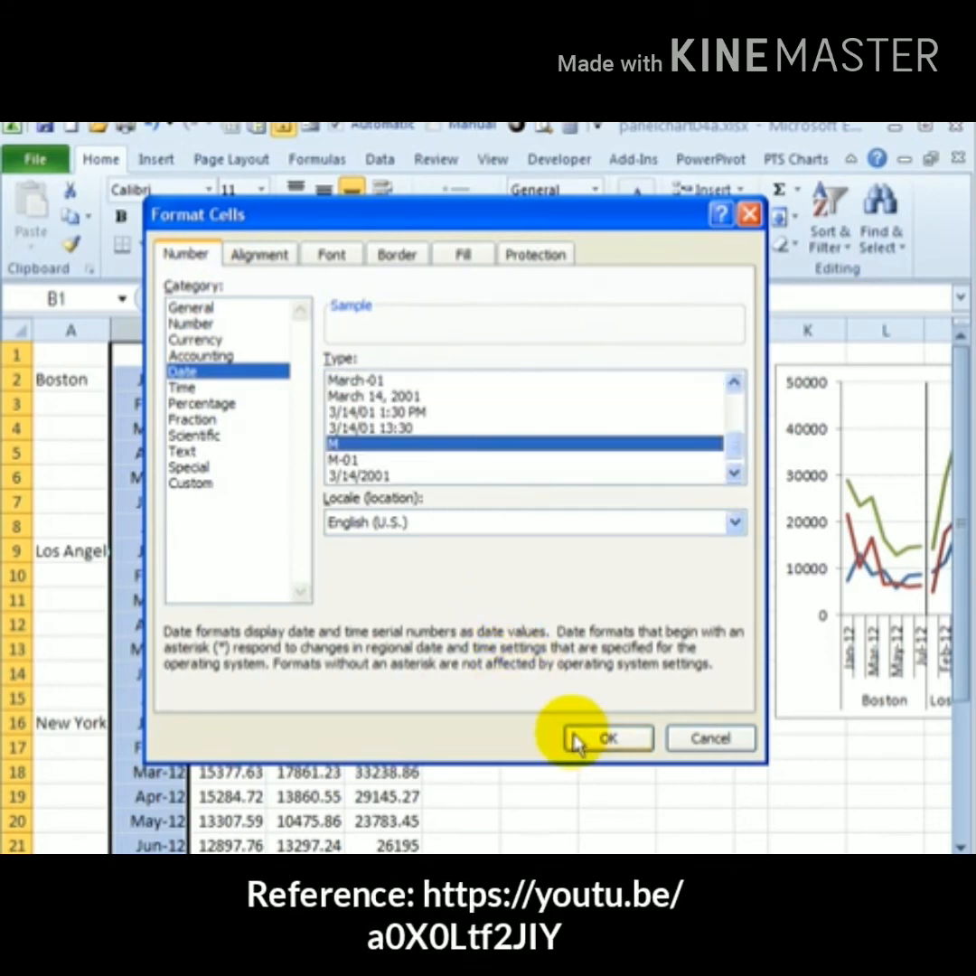
click(607, 739)
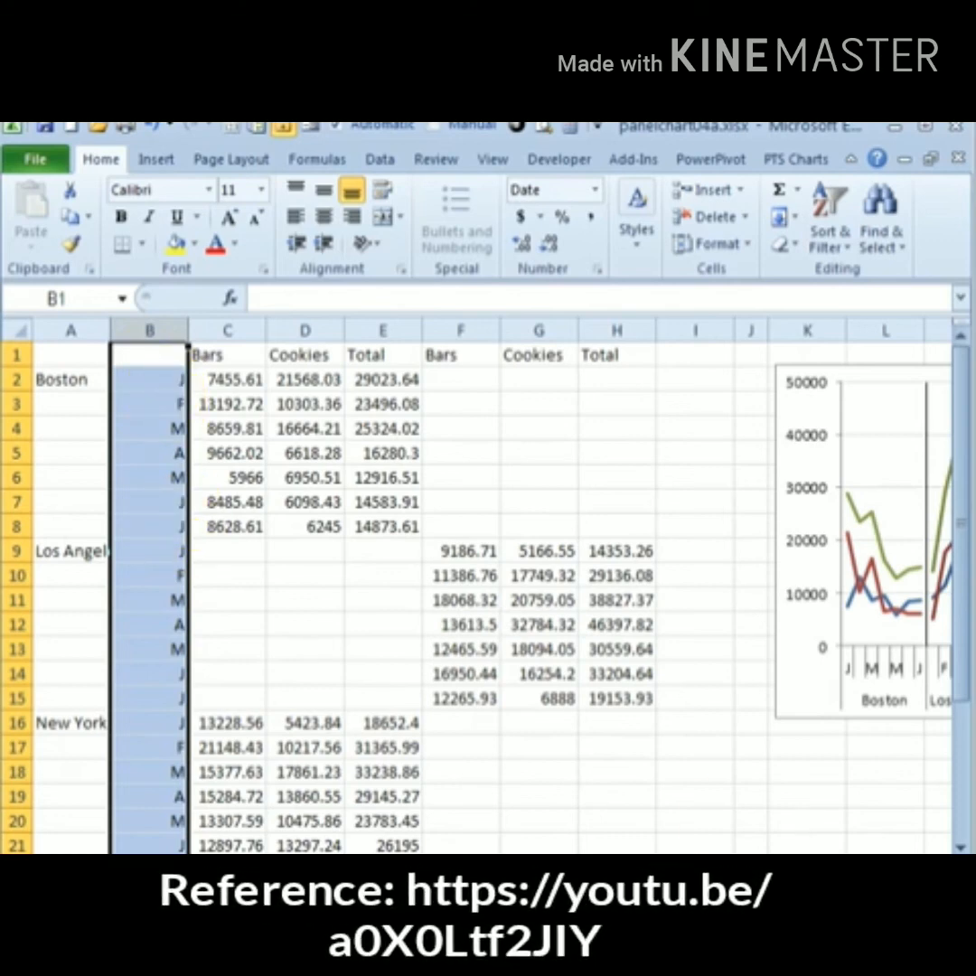
Set the horizontal category axis to show labels at an interval of 1
scroll(492, 596, right, 8)
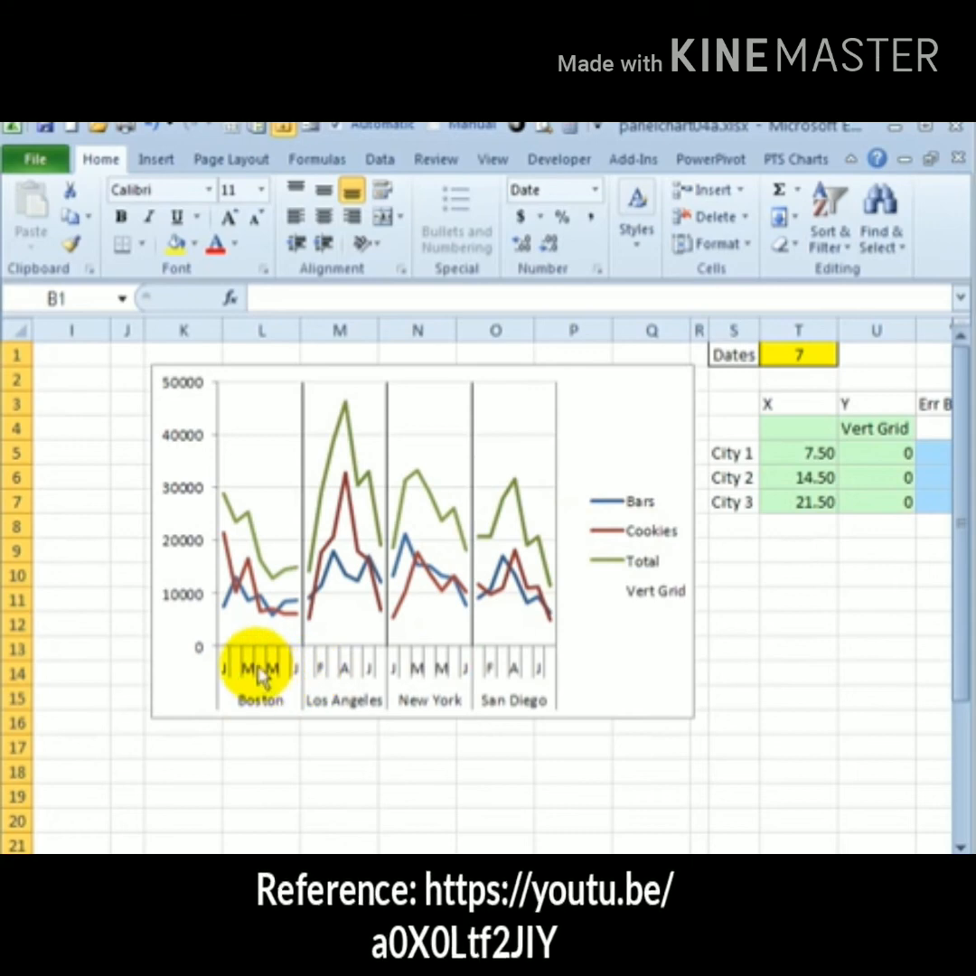
click(256, 591)
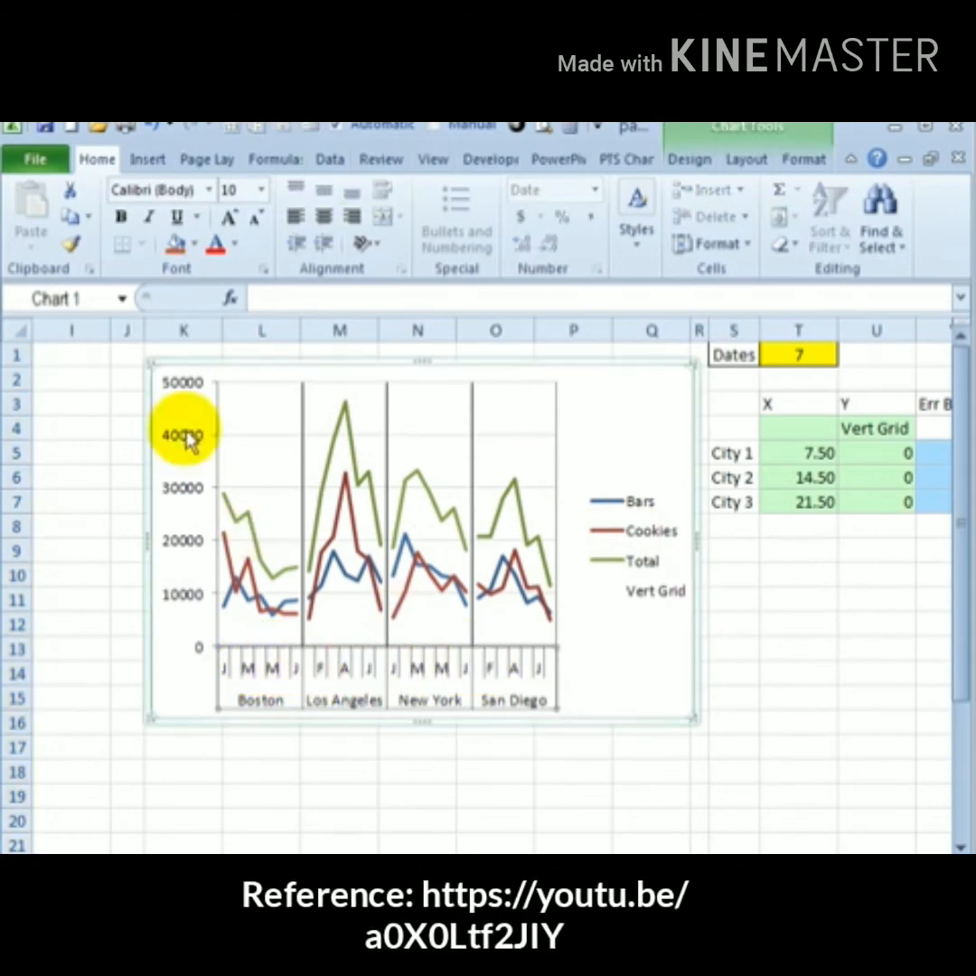
click(745, 159)
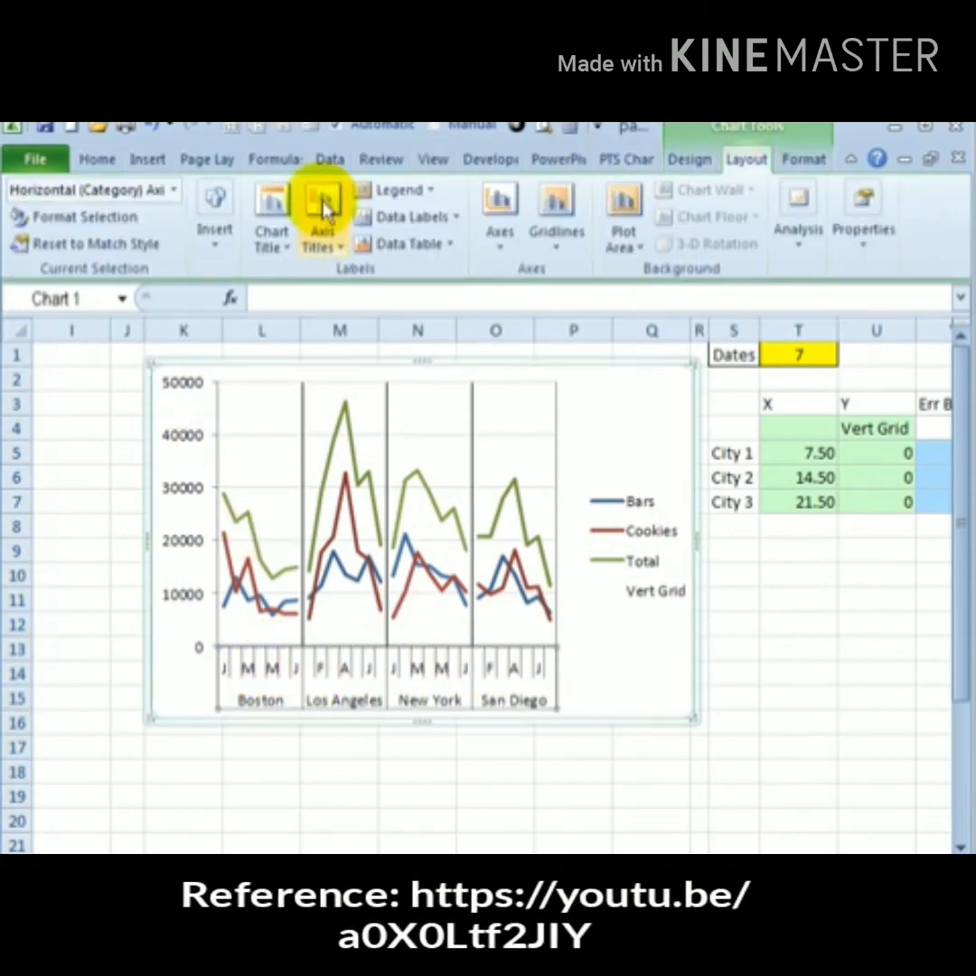
click(81, 215)
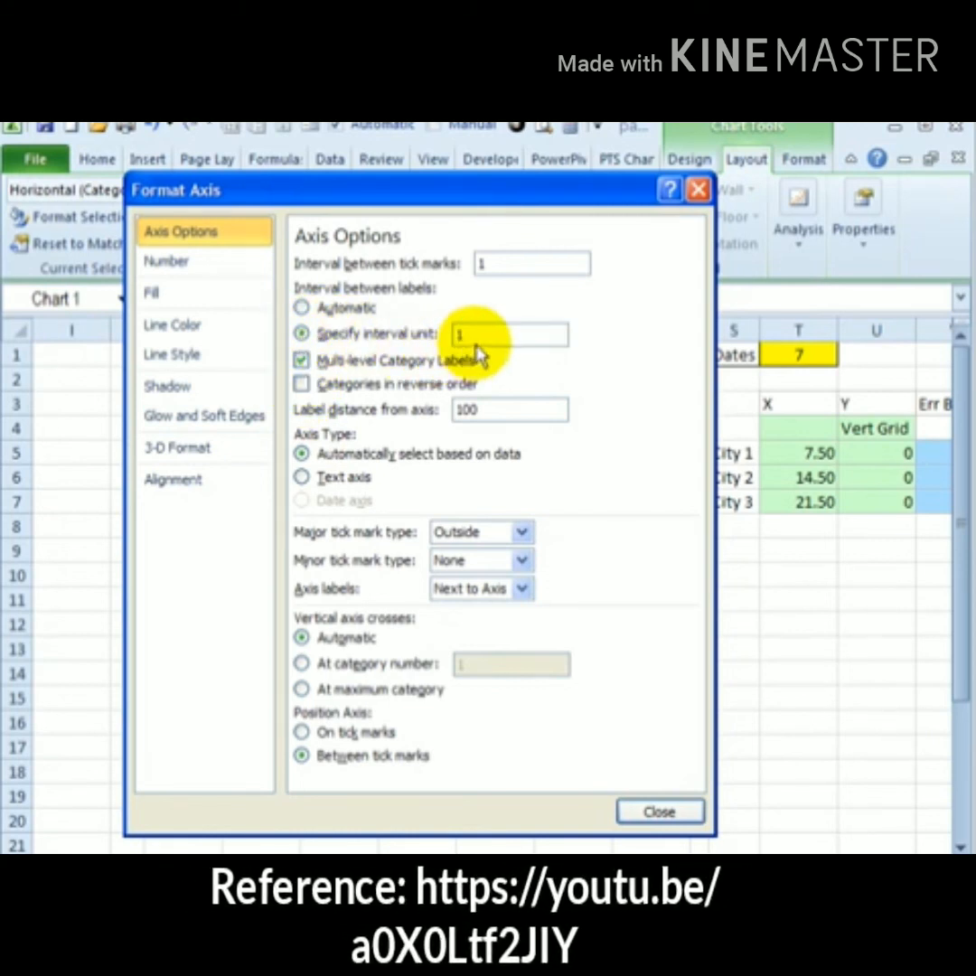
click(660, 811)
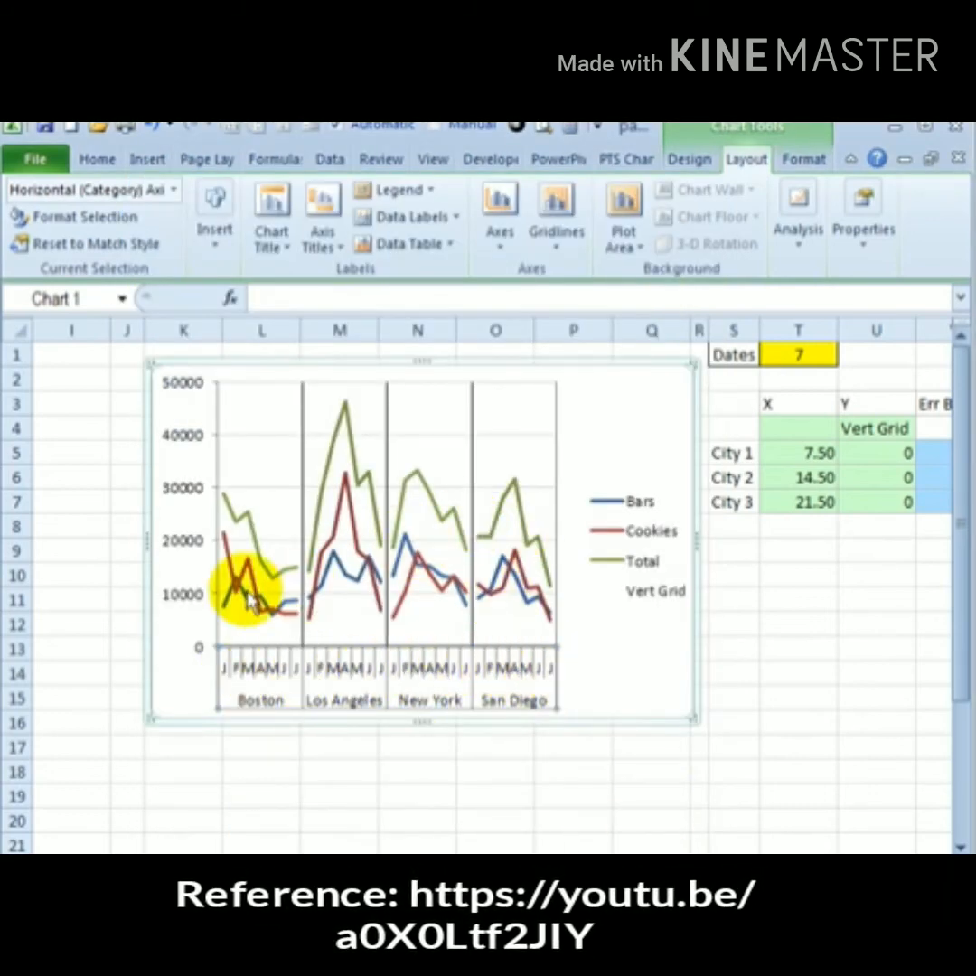
Delete the Vert Grid entry from the chart legend
click(657, 602)
click(656, 599)
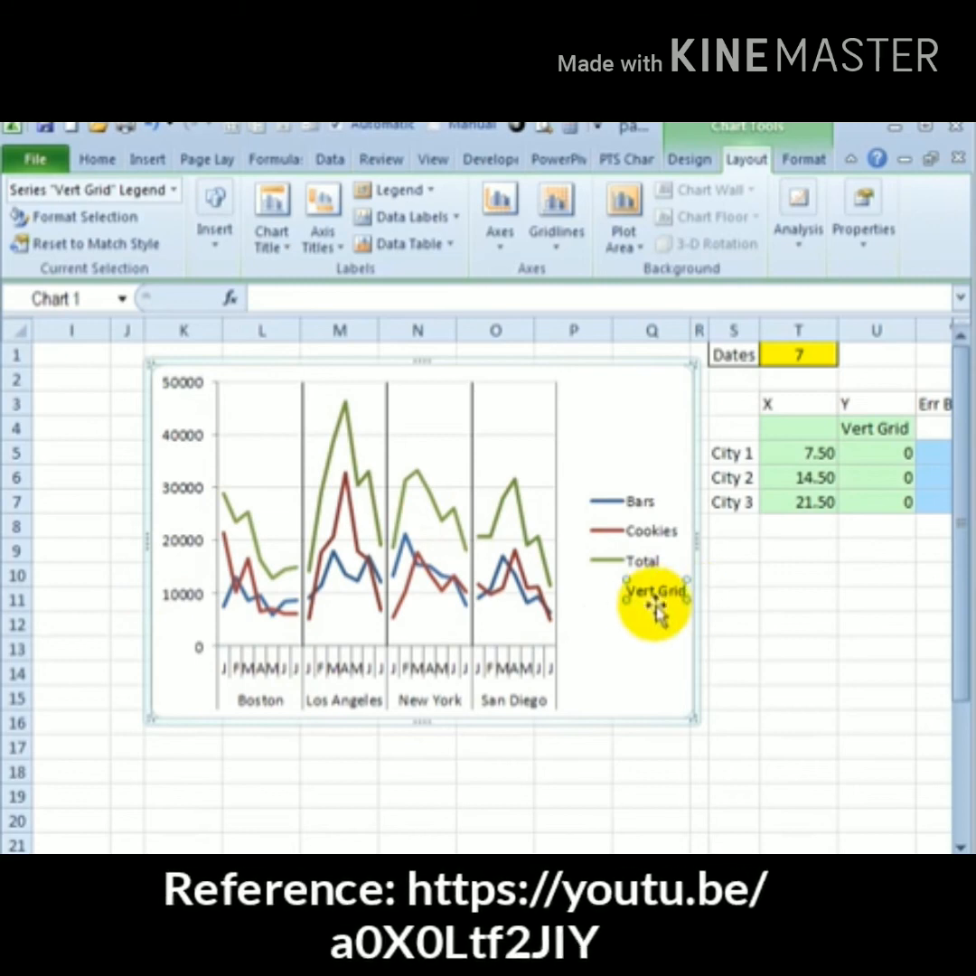
key(Delete)
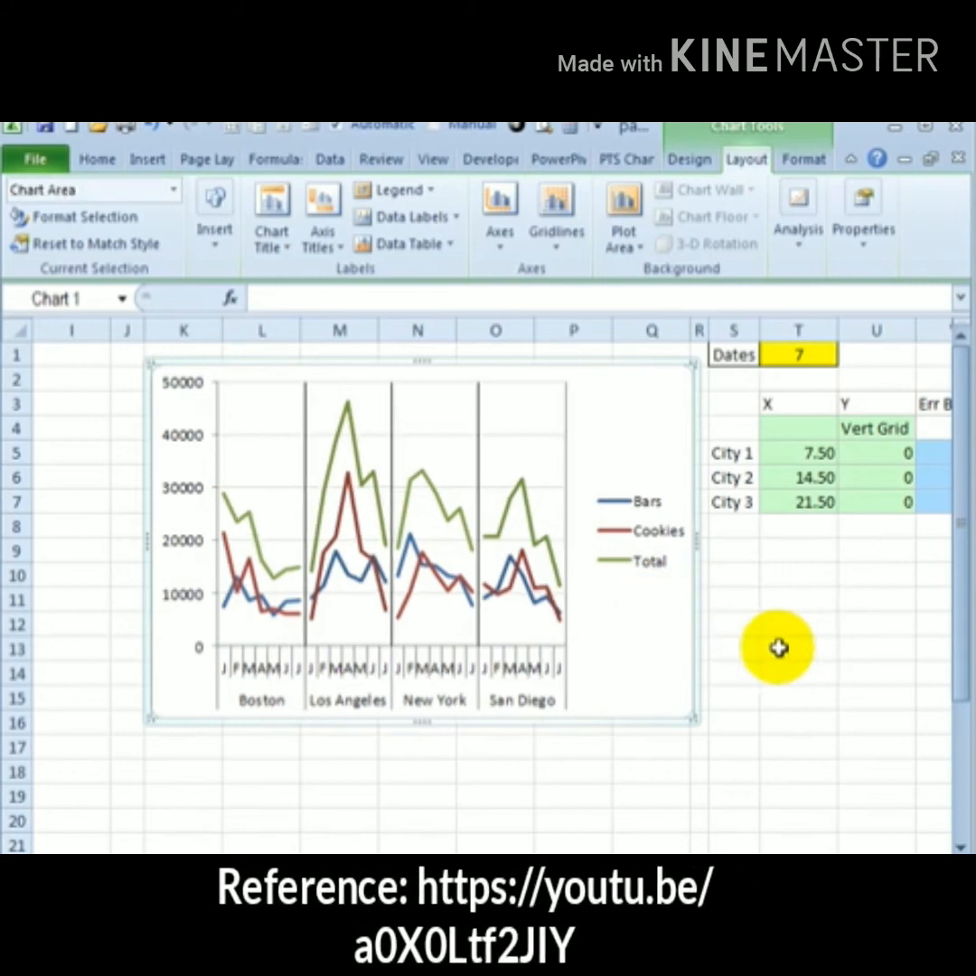